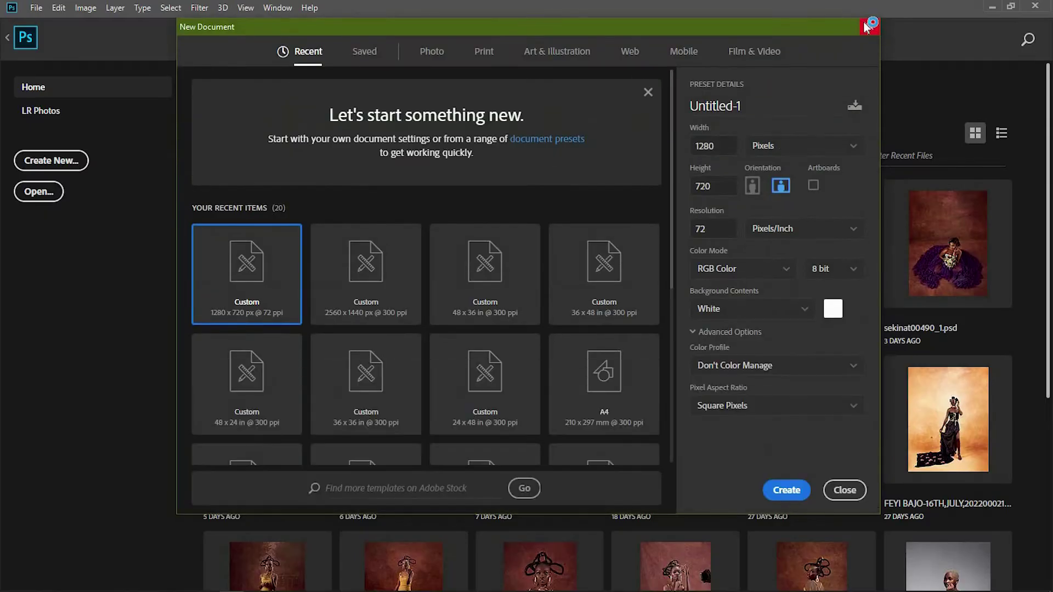
# Step: Recreate the 1280 × 720 document with a Transparent background and 300 Pixels/Inch resolution
pyautogui.click(866, 27)
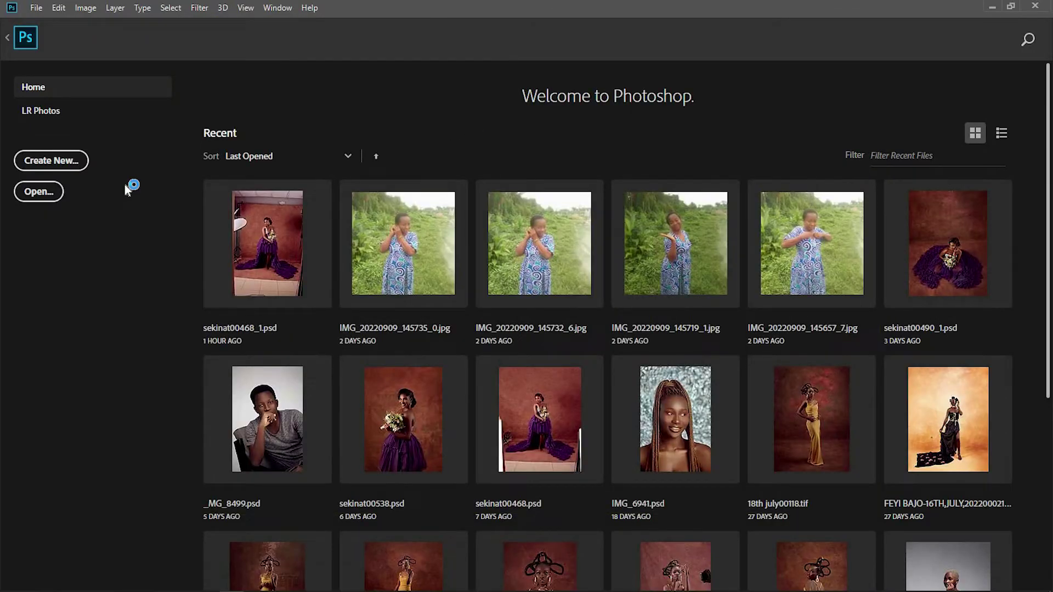
pyautogui.click(31, 169)
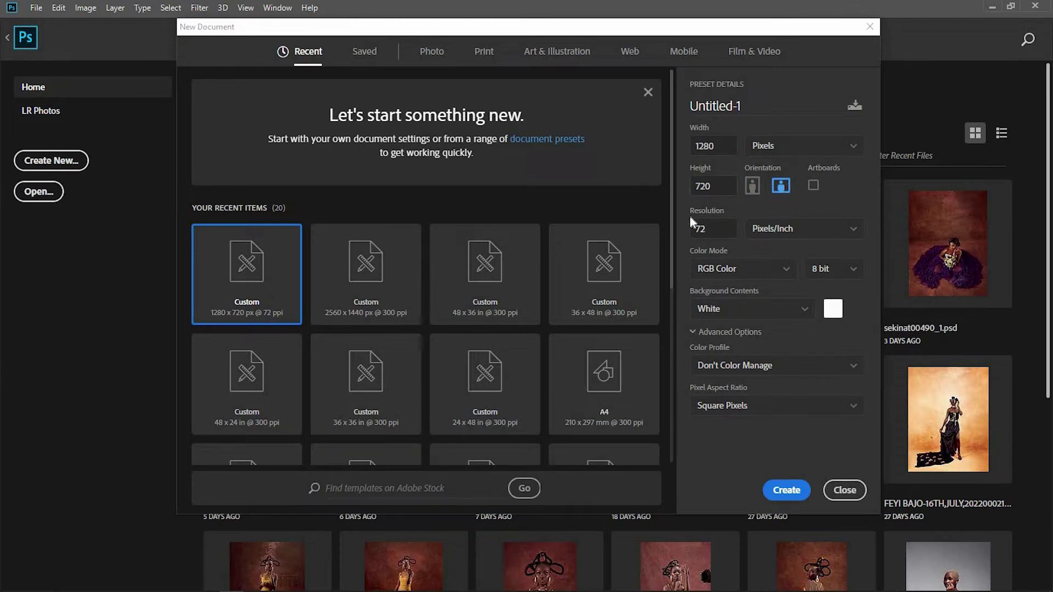
pyautogui.click(806, 311)
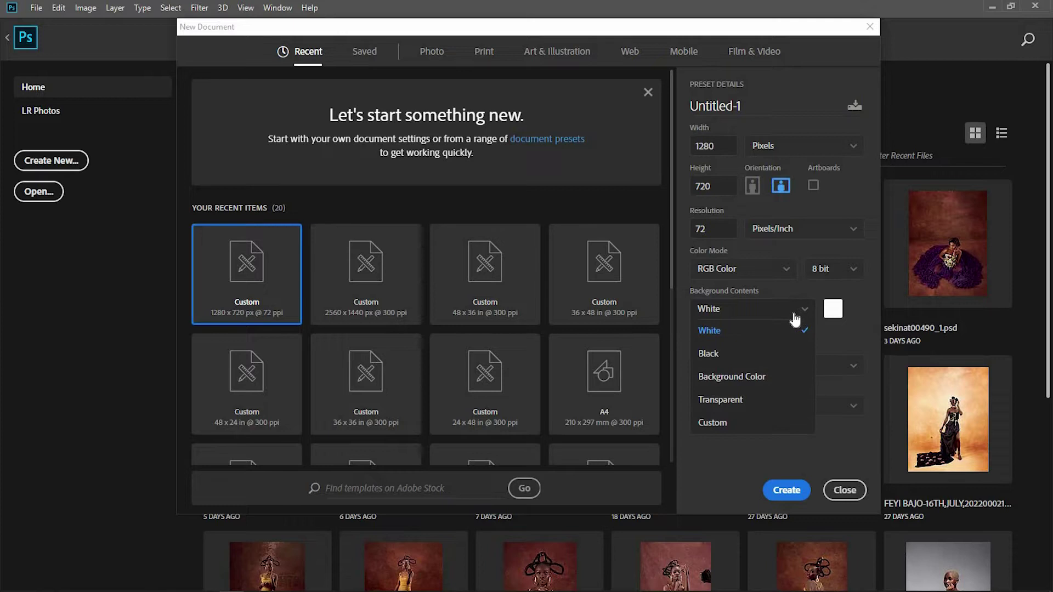
pyautogui.click(744, 400)
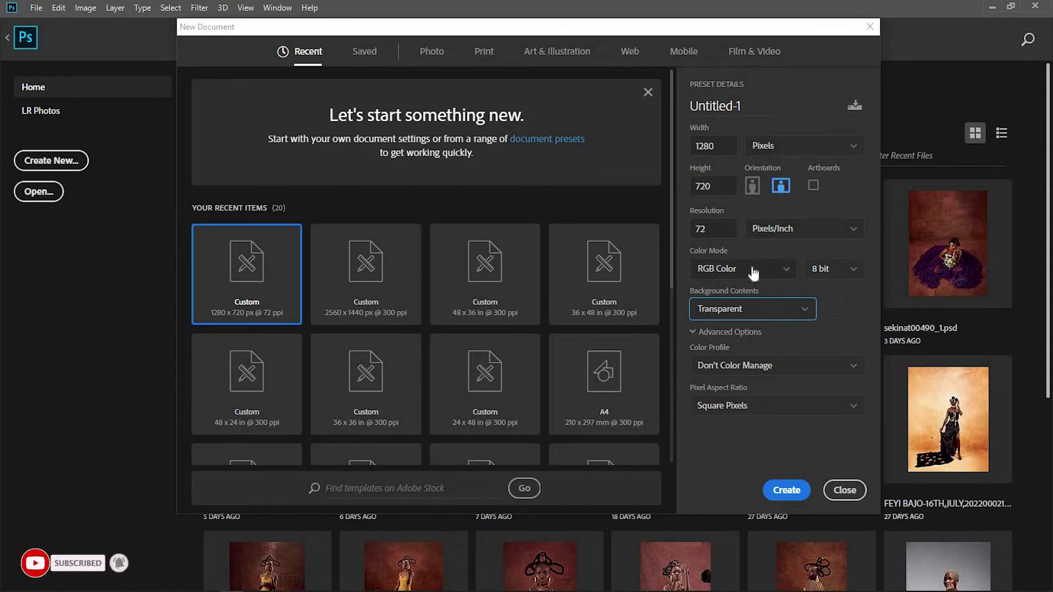
pyautogui.click(808, 234)
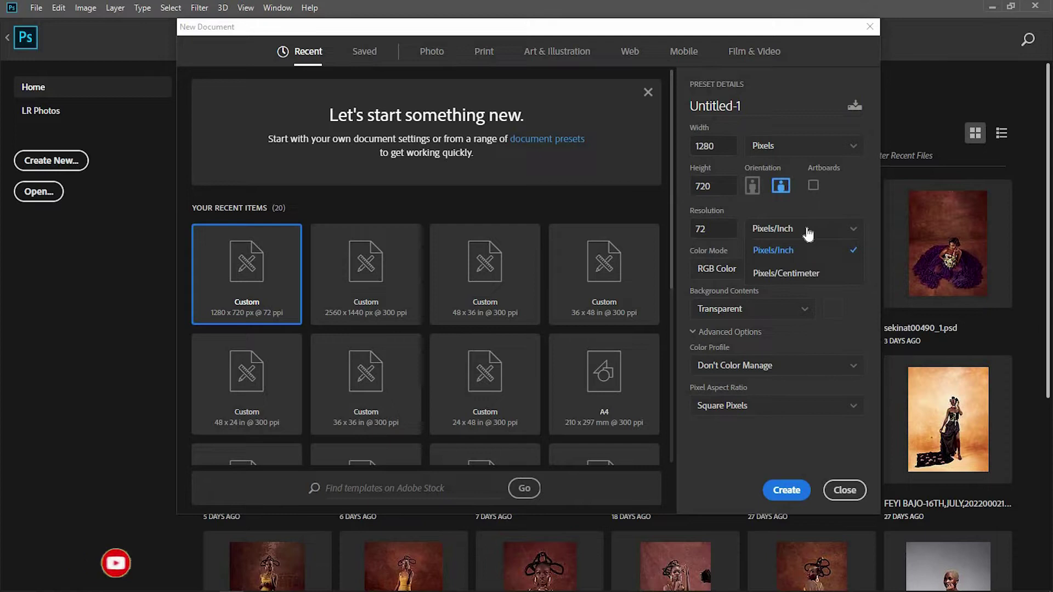
pyautogui.click(773, 248)
pyautogui.click(724, 228)
pyautogui.doubleClick(721, 226)
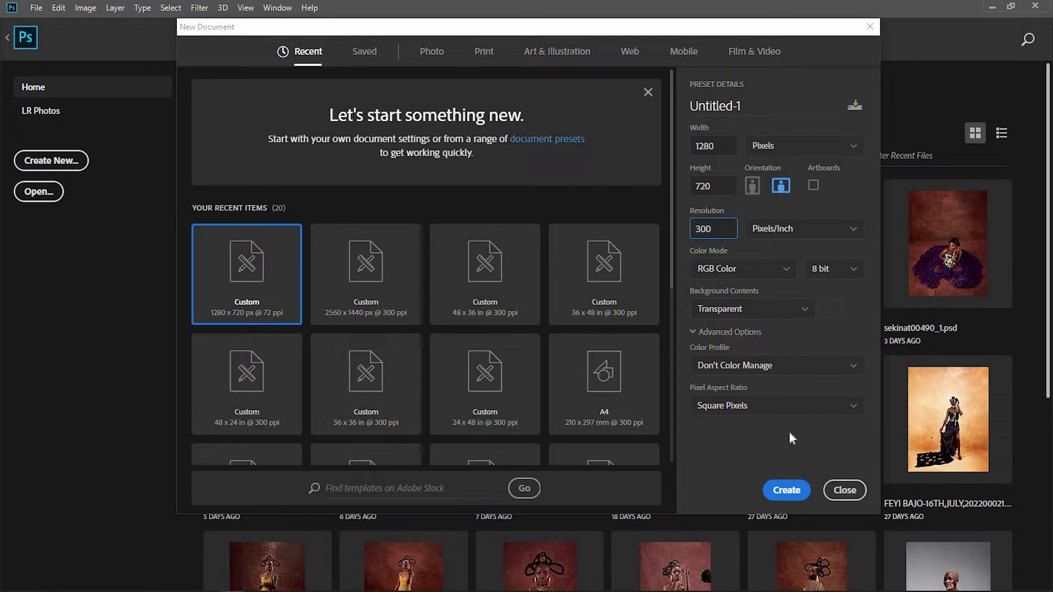
pyautogui.click(786, 491)
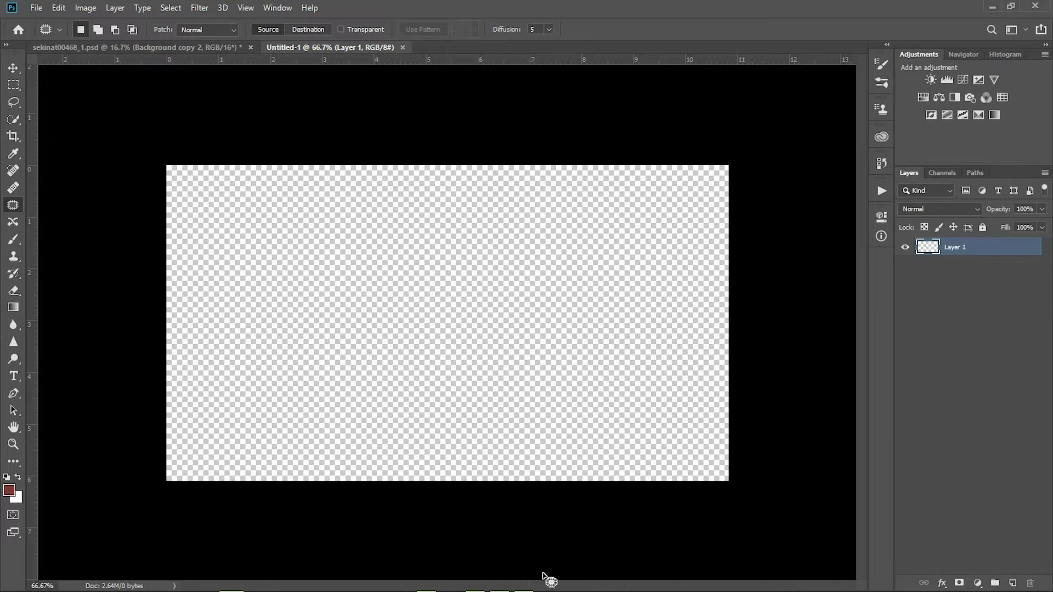
# Step: Launch Chrome with a profile, maximize it, and search for dafont
pyautogui.moveTo(422, 586)
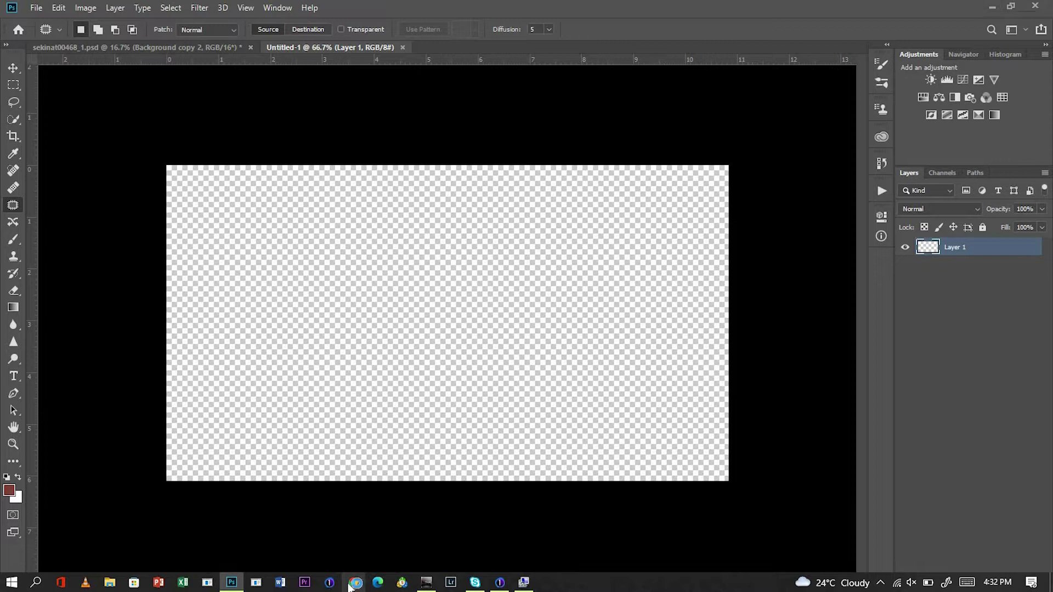
pyautogui.click(354, 571)
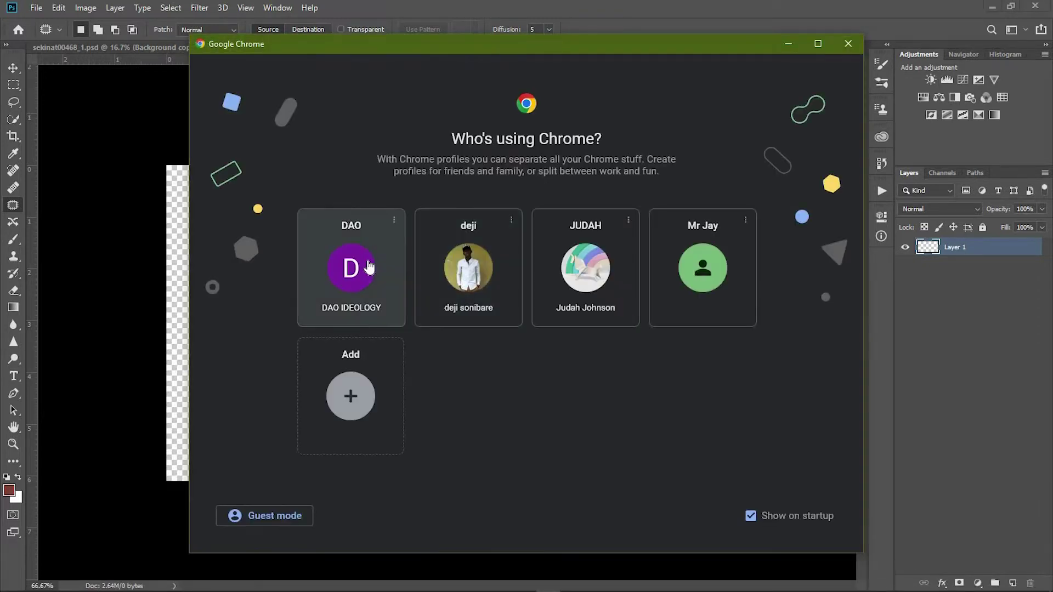
pyautogui.click(352, 269)
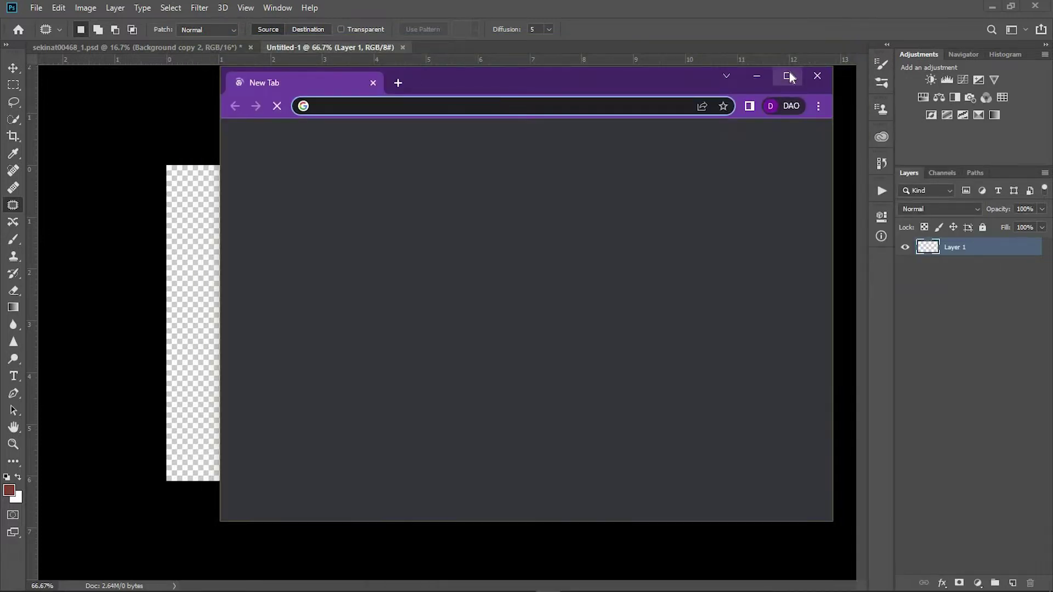
pyautogui.click(787, 75)
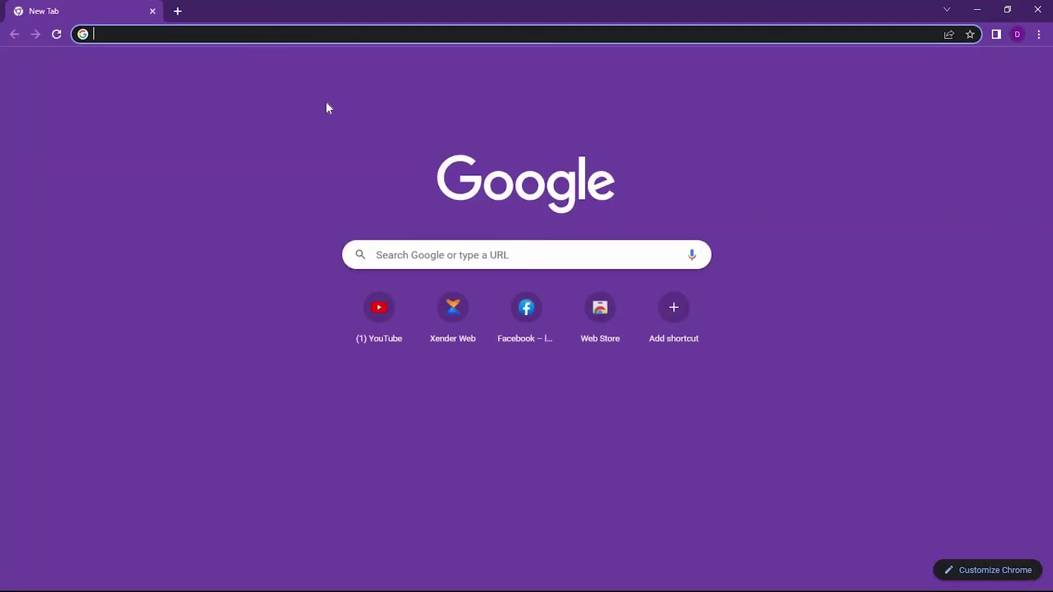
pyautogui.write('da')
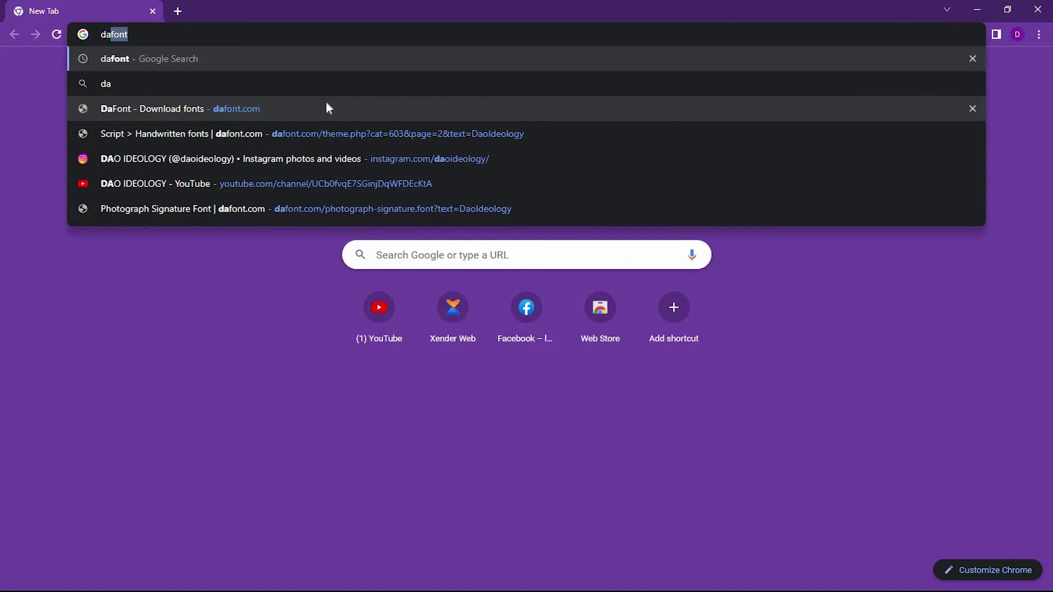
pyautogui.write('font')
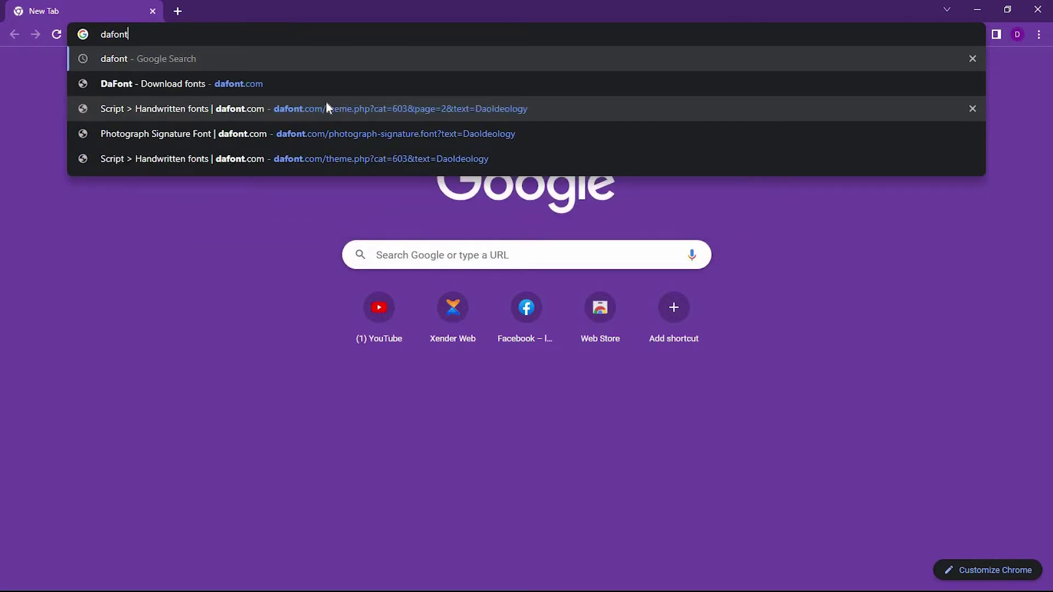
pyautogui.press('Return')
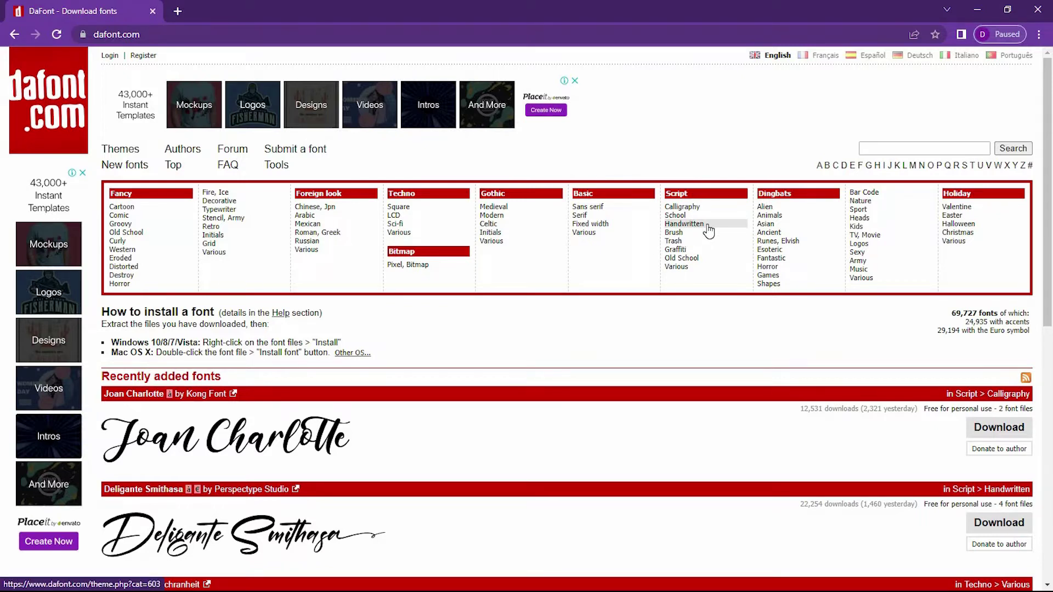
# Step: Open Script > Handwritten fonts and preview them all with the text DaoIdeology
pyautogui.click(707, 228)
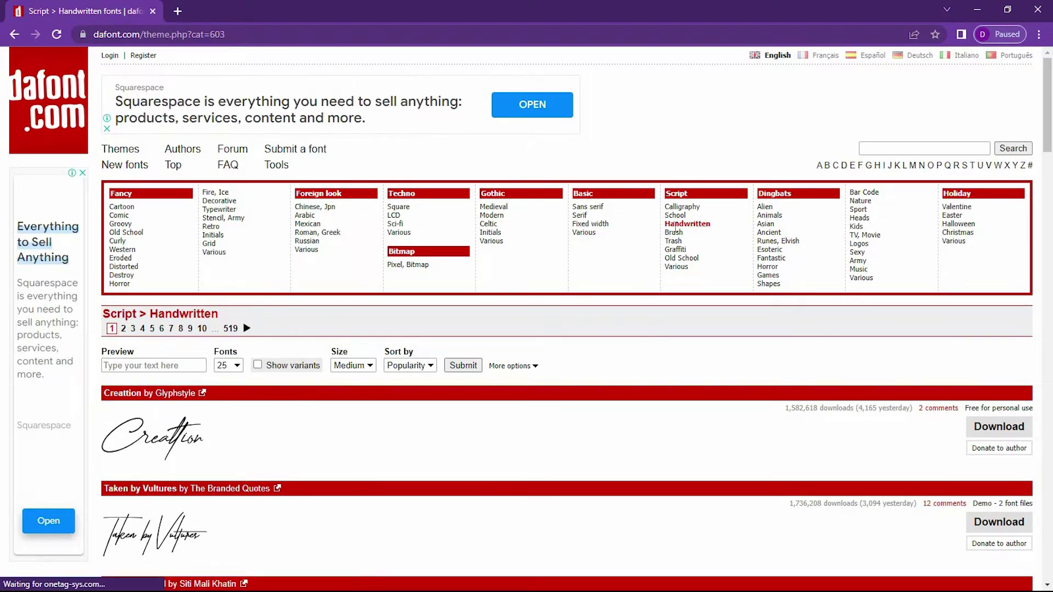
pyautogui.click(136, 363)
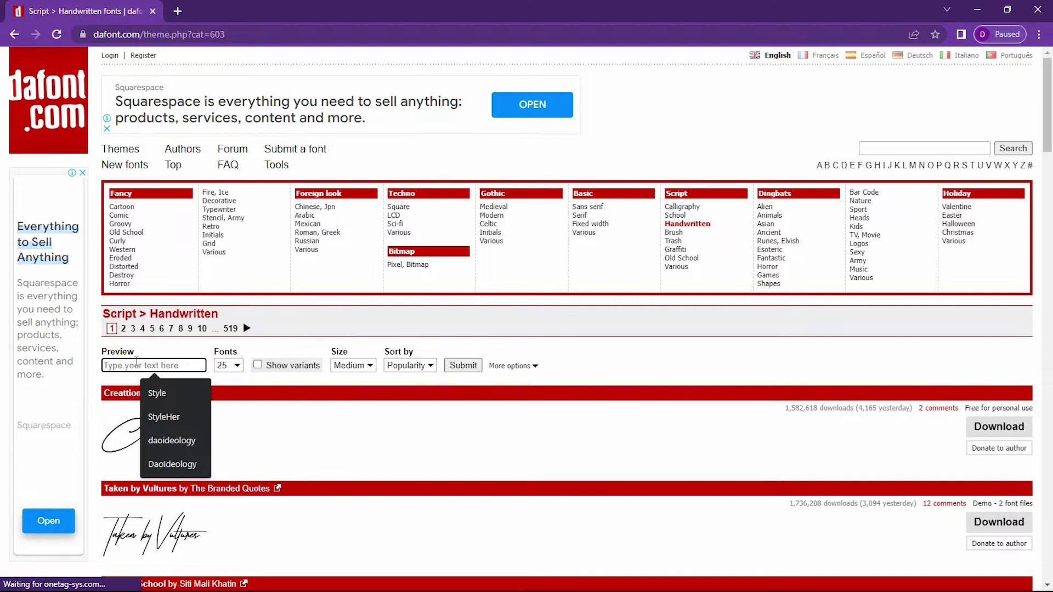
pyautogui.write('Daol')
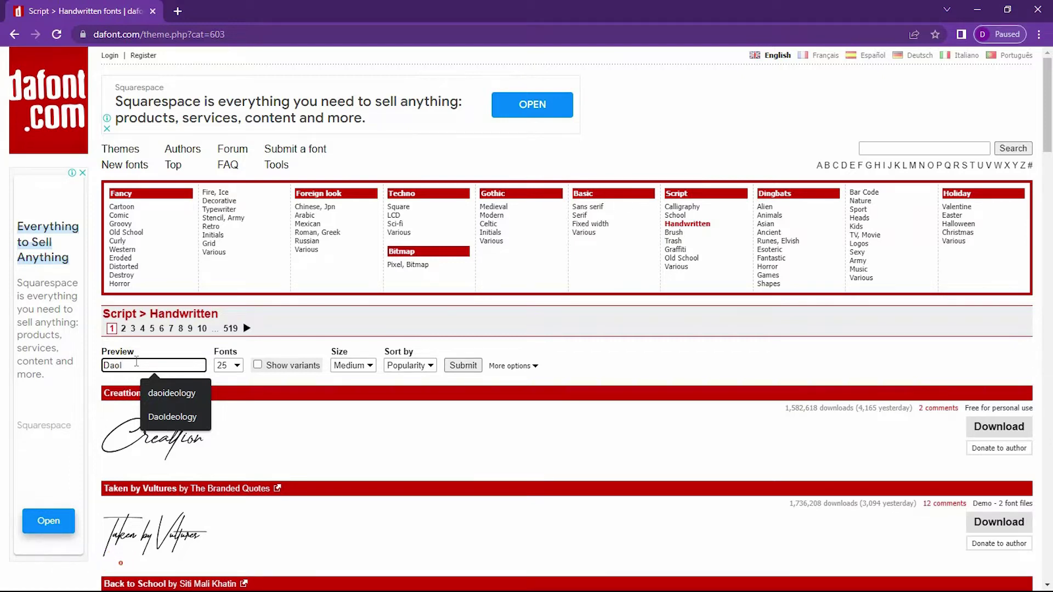
pyautogui.write('deology')
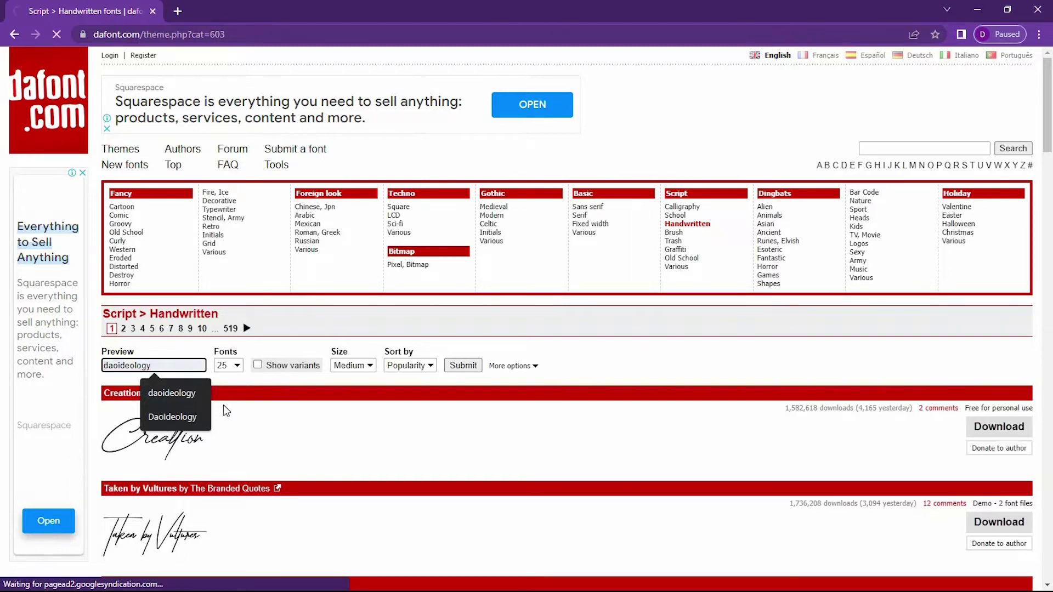
pyautogui.press('Return')
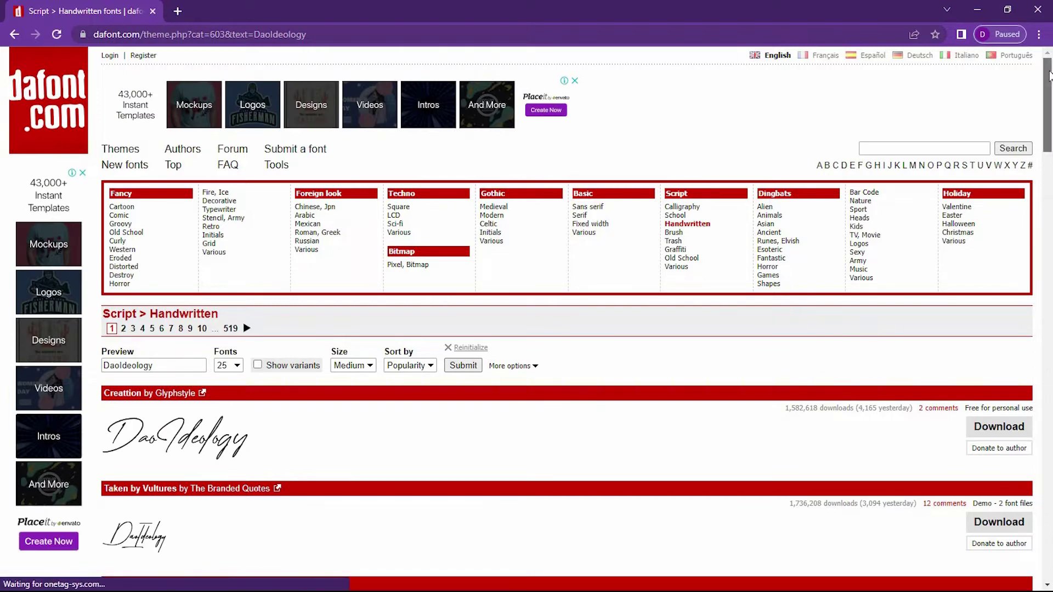
pyautogui.moveTo(1049, 74); pyautogui.dragTo(1051, 481)
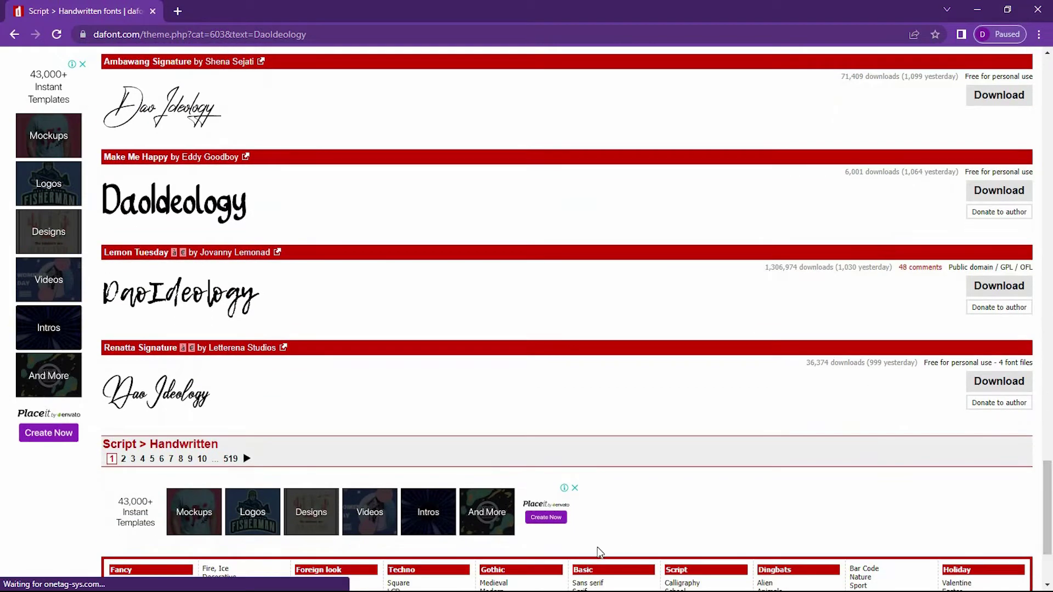
# Step: Browse page 2 of the Handwritten font listing
pyautogui.click(124, 460)
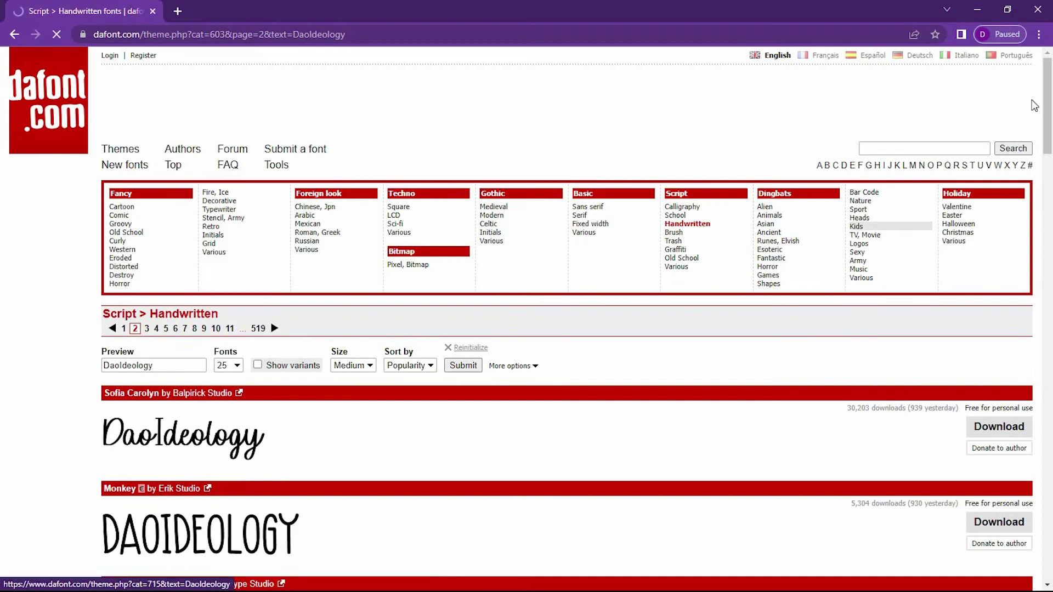
pyautogui.scroll(-20, 1031, 247)
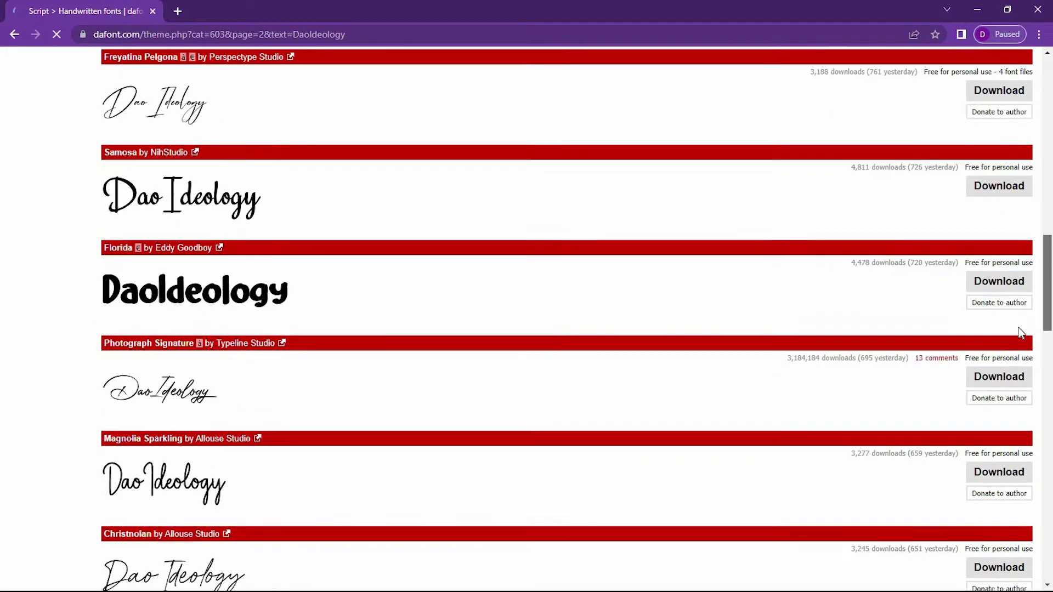
pyautogui.scroll(-20, 1034, 409)
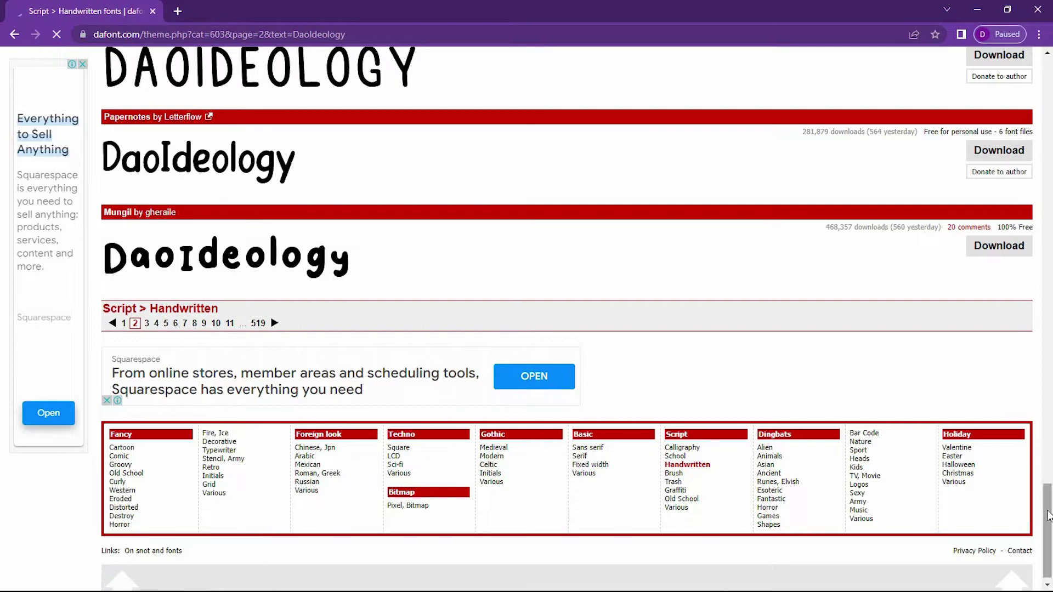
pyautogui.moveTo(1047, 516); pyautogui.dragTo(1020, 317)
pyautogui.scroll(7, 1018, 308)
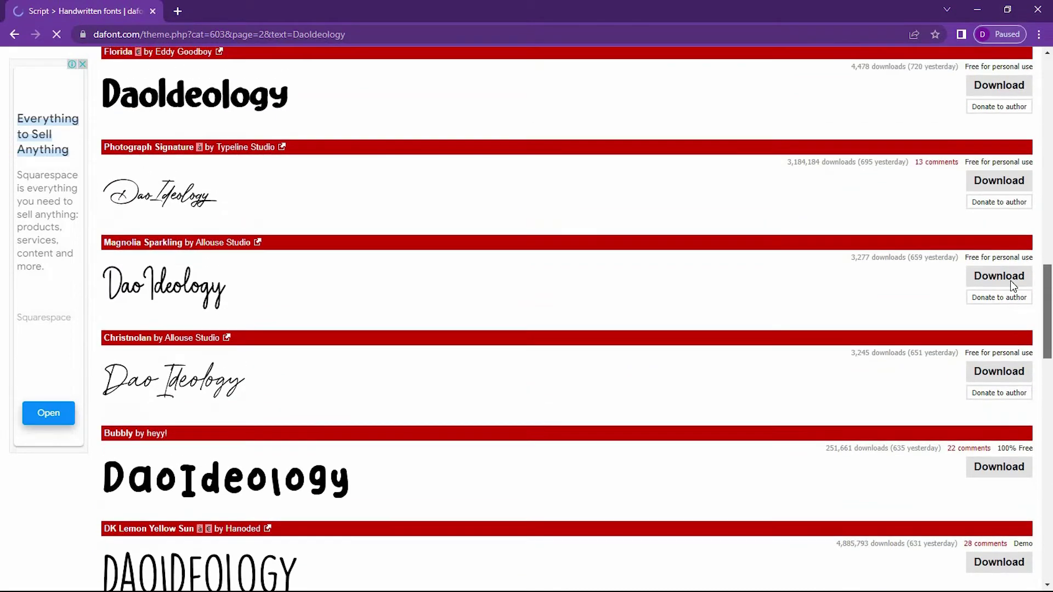
pyautogui.scroll(9, 1007, 256)
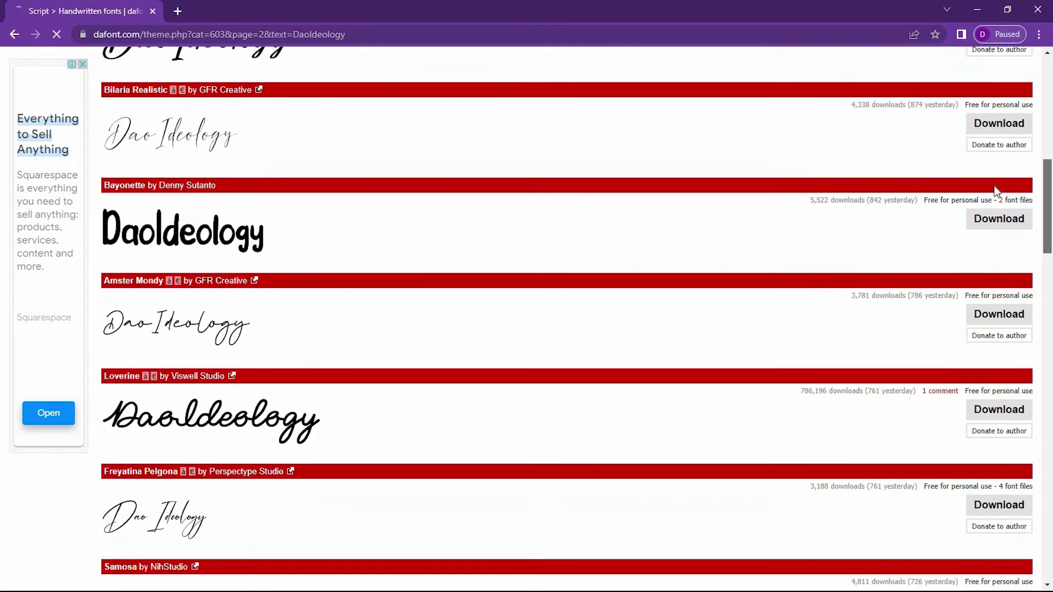
pyautogui.scroll(7, 995, 181)
pyautogui.scroll(-16, 990, 236)
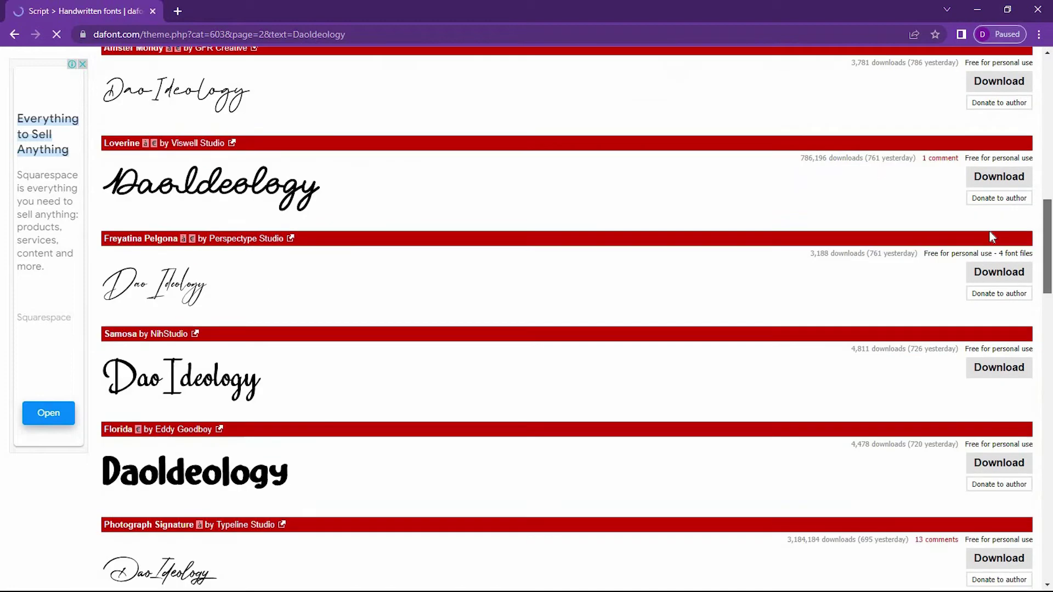
pyautogui.scroll(-20, 990, 296)
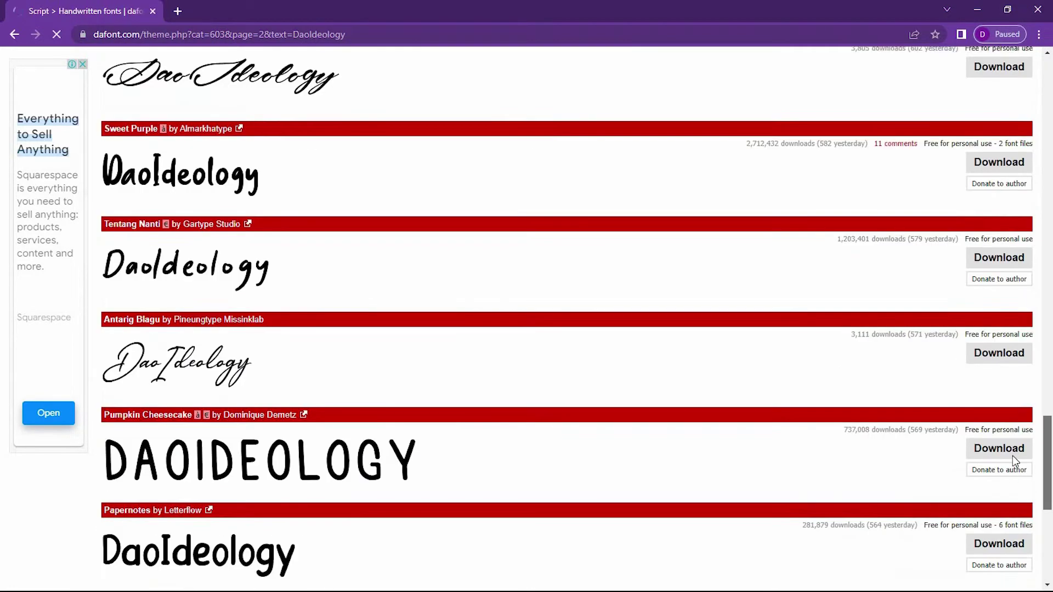
pyautogui.scroll(-4, 1013, 471)
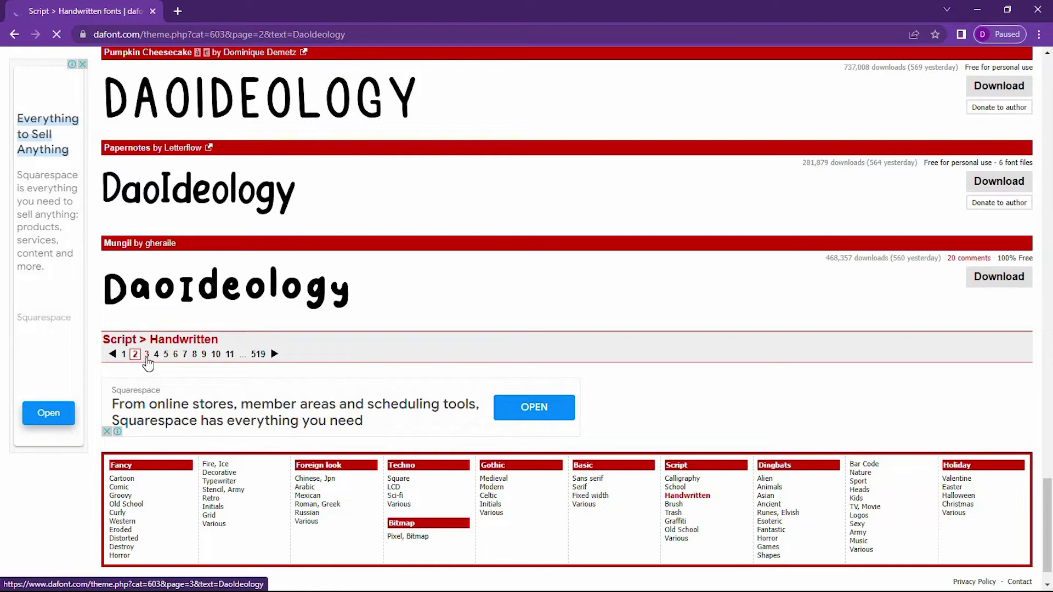
# Step: Browse page 3, then go to page 4 and scroll down to Amestaya
pyautogui.click(147, 355)
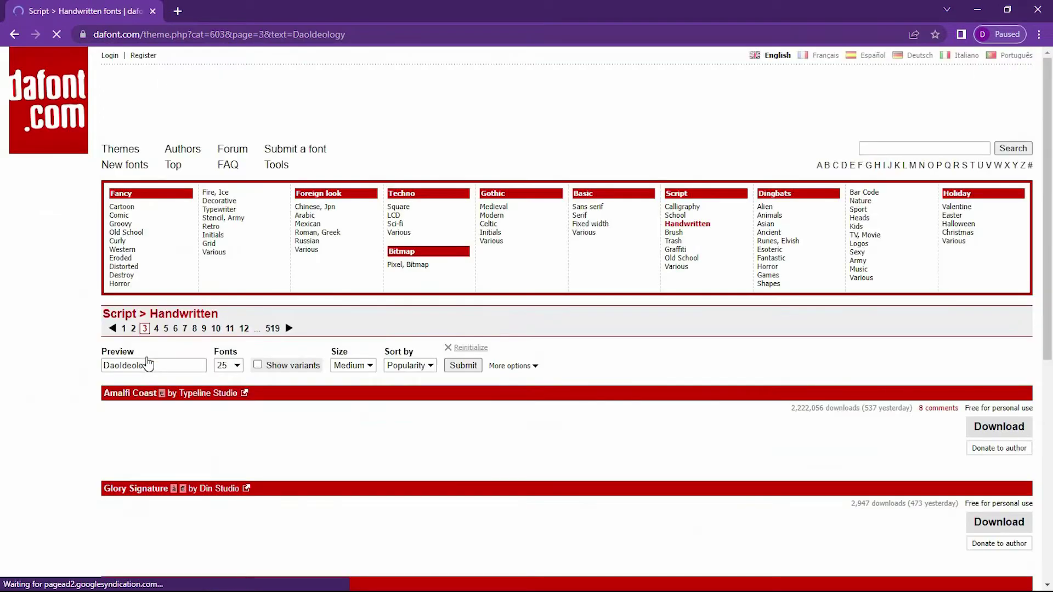
pyautogui.moveTo(1051, 104); pyautogui.dragTo(1049, 501)
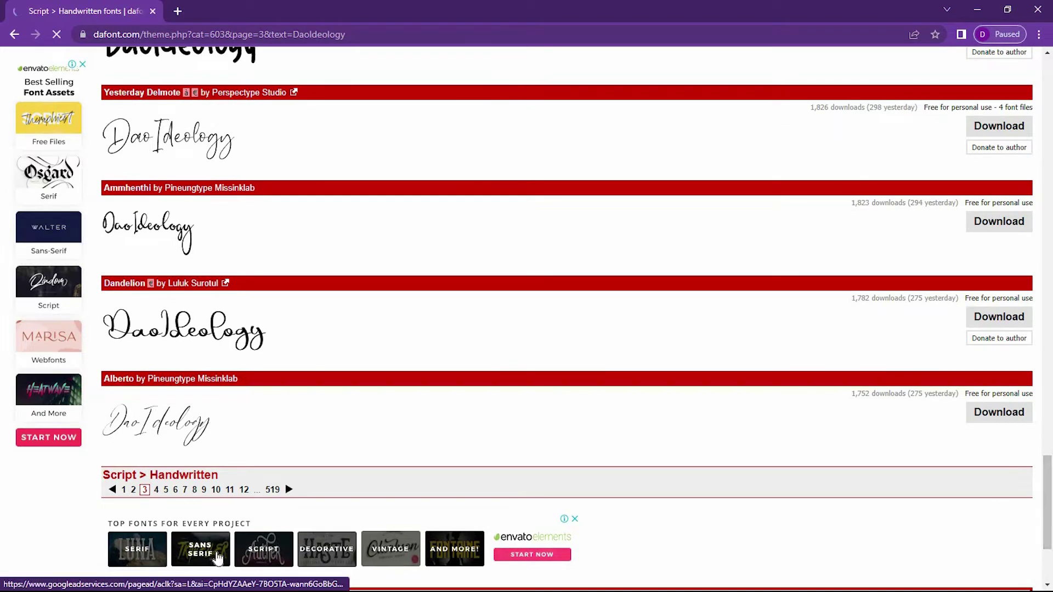
pyautogui.click(156, 491)
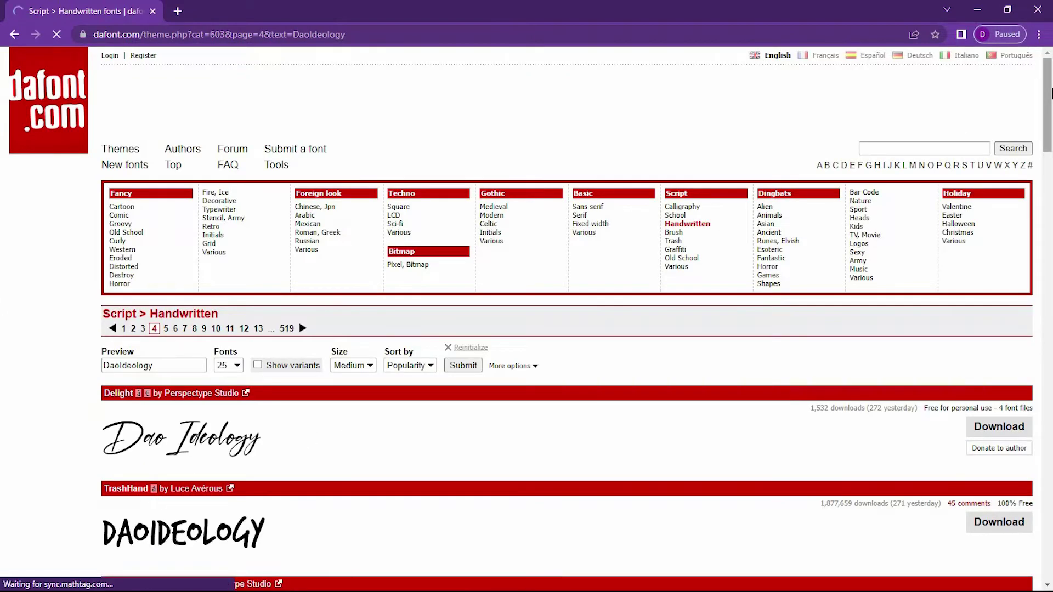
pyautogui.moveTo(1051, 94); pyautogui.dragTo(1029, 163)
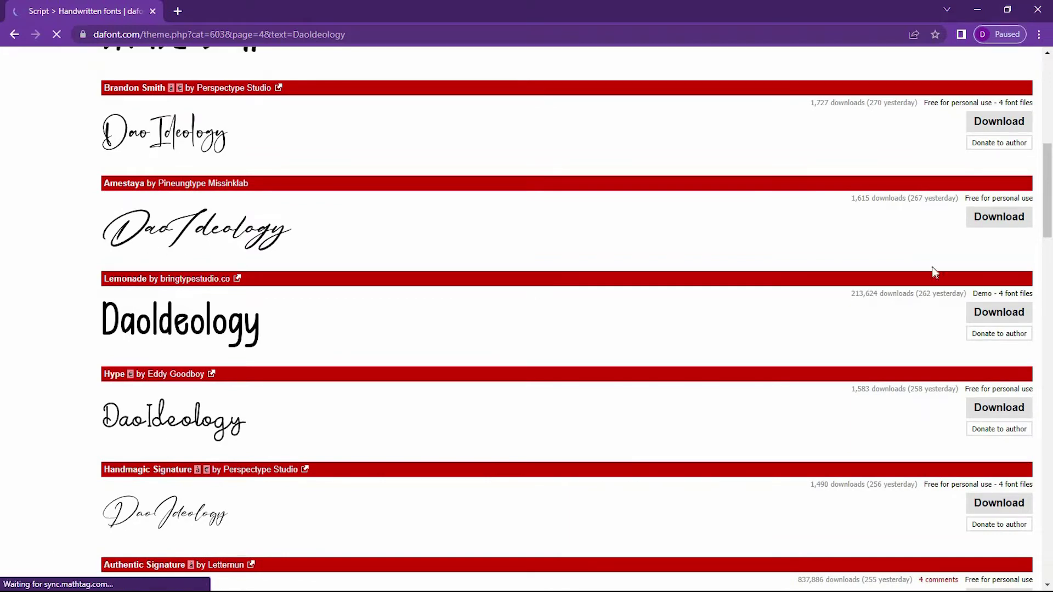
# Step: Download Amestaya as amestaya.zip and change the preview text to Photography
pyautogui.click(996, 222)
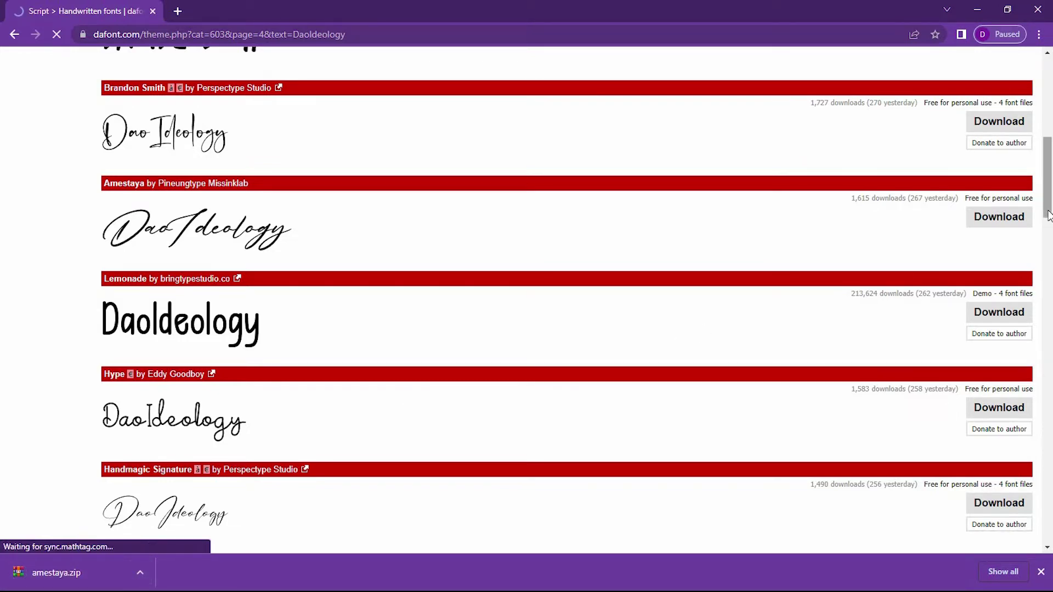
pyautogui.moveTo(1049, 217); pyautogui.dragTo(1031, 125)
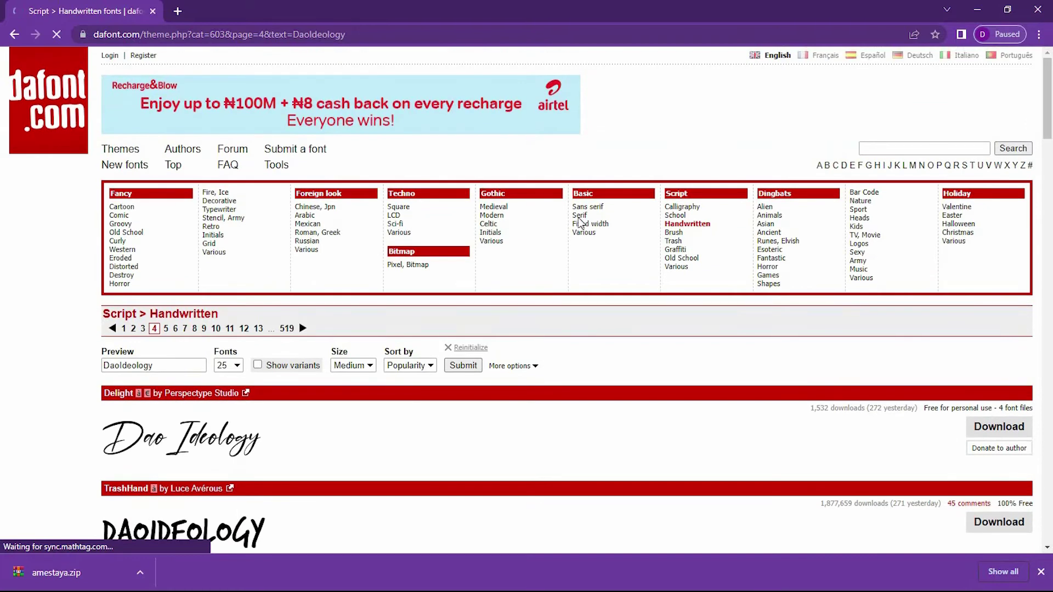
pyautogui.click(167, 369)
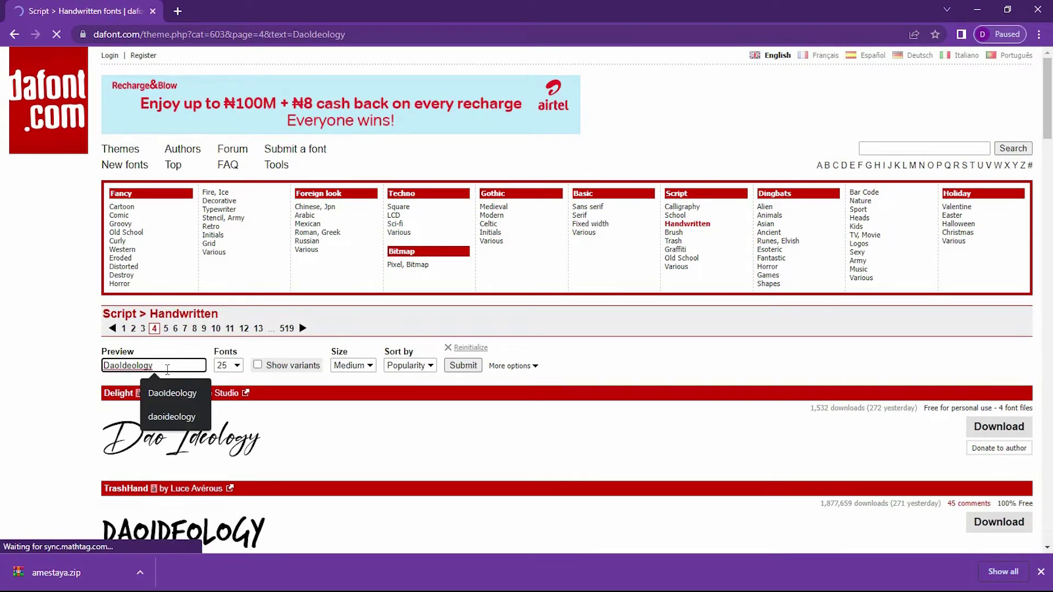
pyautogui.press('BackSpace')
pyautogui.press('BackSpace')
pyautogui.press('BackSpace')
pyautogui.press('BackSpace')
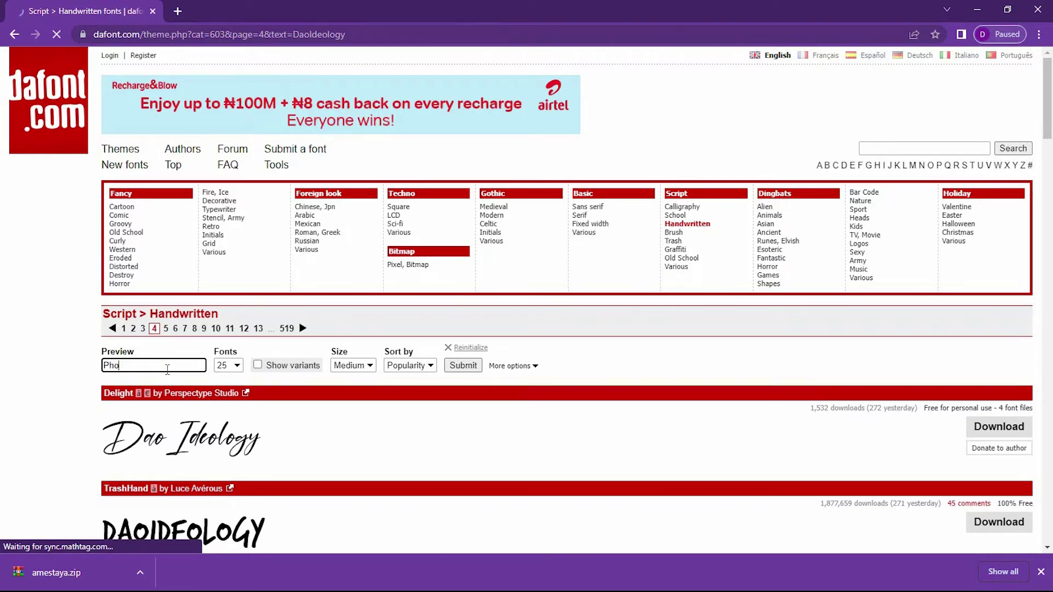
pyautogui.write('Photography')
pyautogui.press('Return')
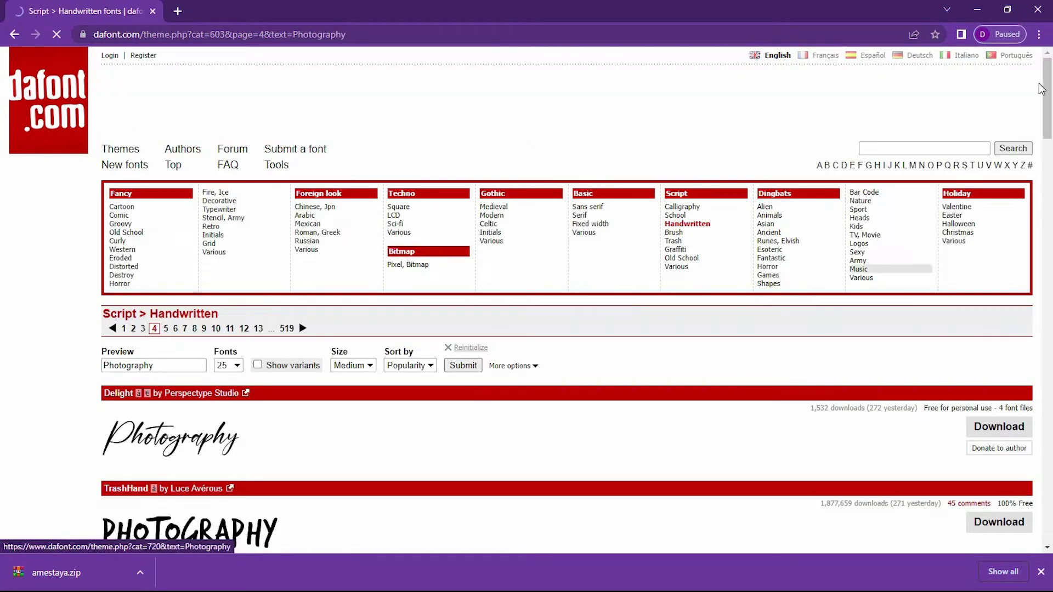
# Step: Scroll to KG Miss Kindergarten and download it
pyautogui.moveTo(1050, 76)
pyautogui.mouseDown()
pyautogui.moveTo(1032, 146)
pyautogui.moveTo(1045, 459)
pyautogui.mouseUp()
pyautogui.scroll(4, 1020, 406)
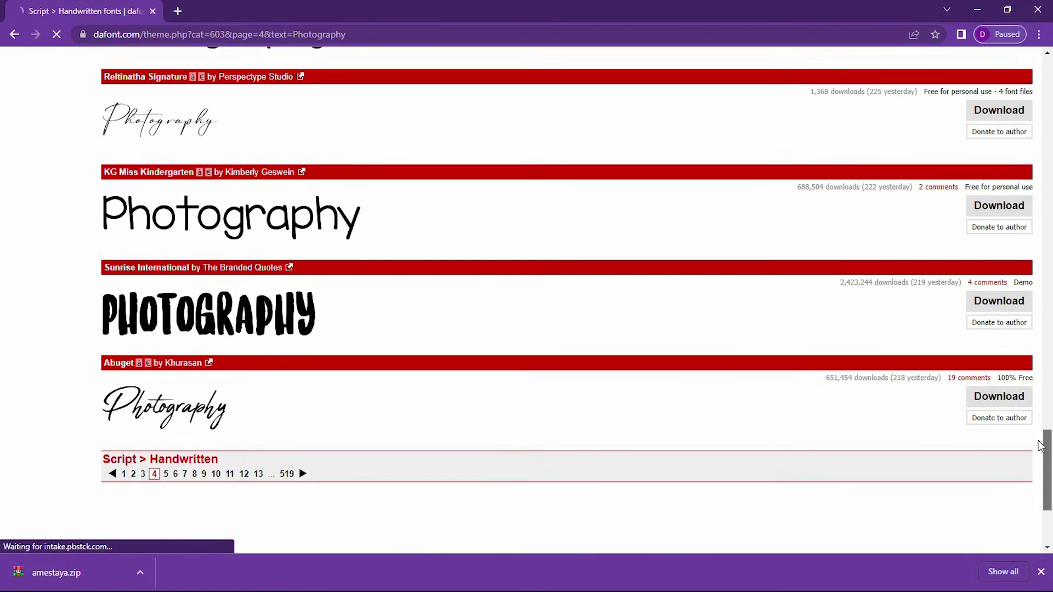
pyautogui.scroll(3, 1019, 401)
pyautogui.scroll(-2, 1015, 395)
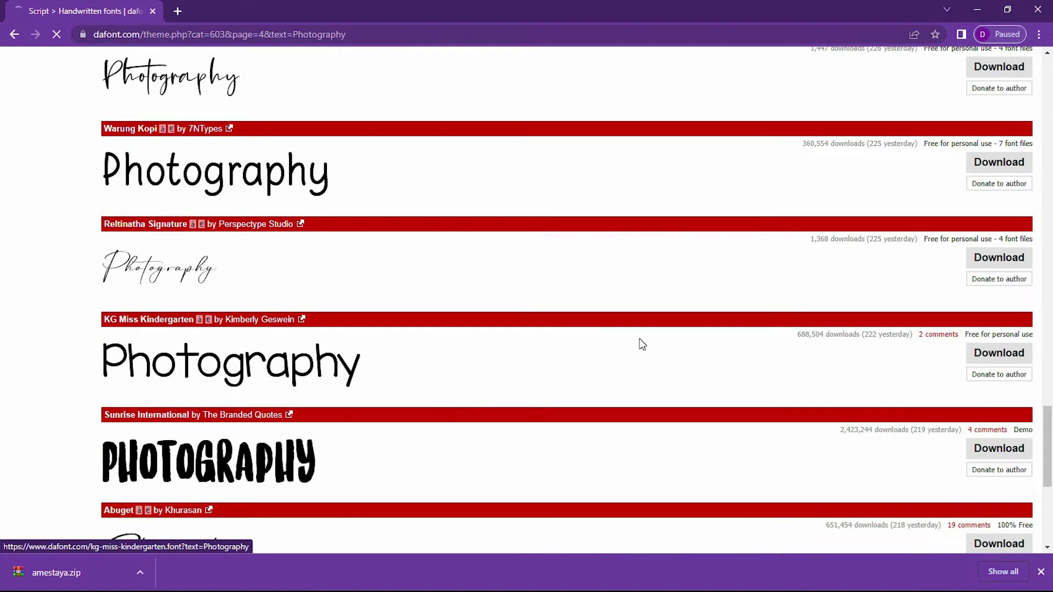
pyautogui.click(997, 361)
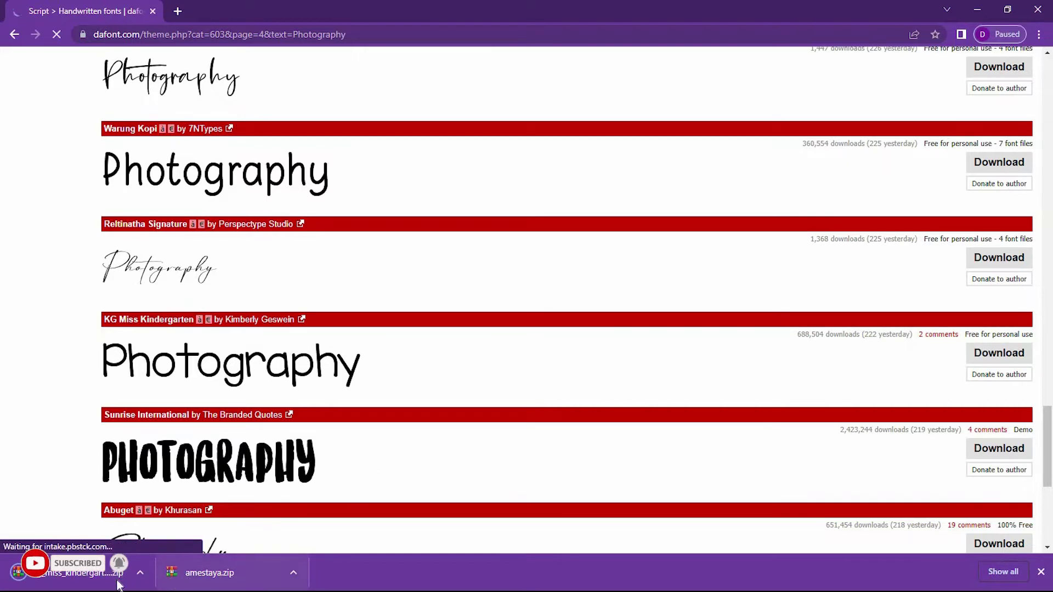
# Step: Let the unresponsive page keep loading and bring up the amestaya.zip download's options
pyautogui.click(68, 575)
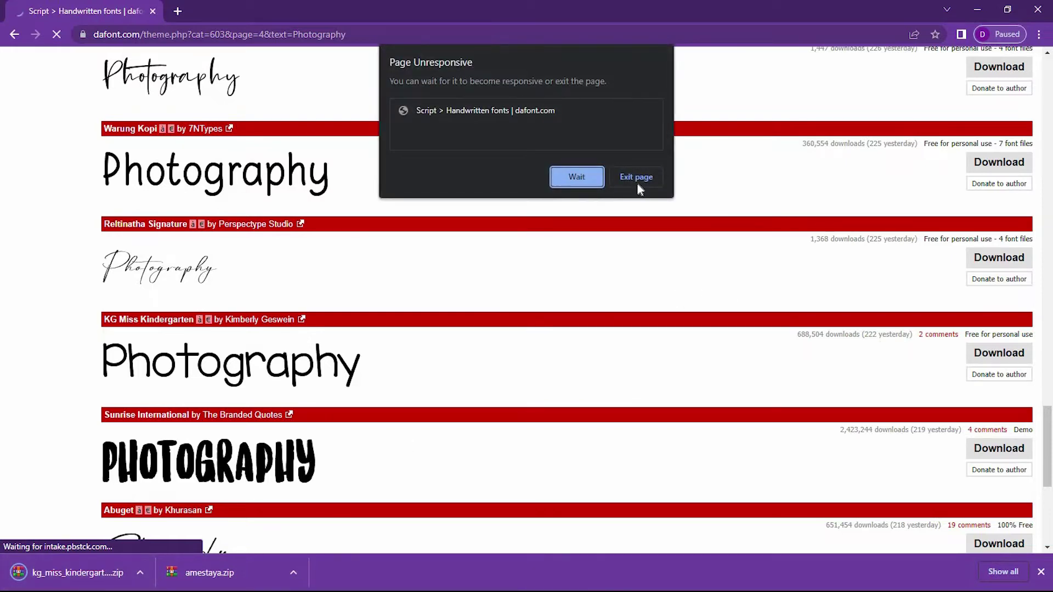
pyautogui.click(578, 178)
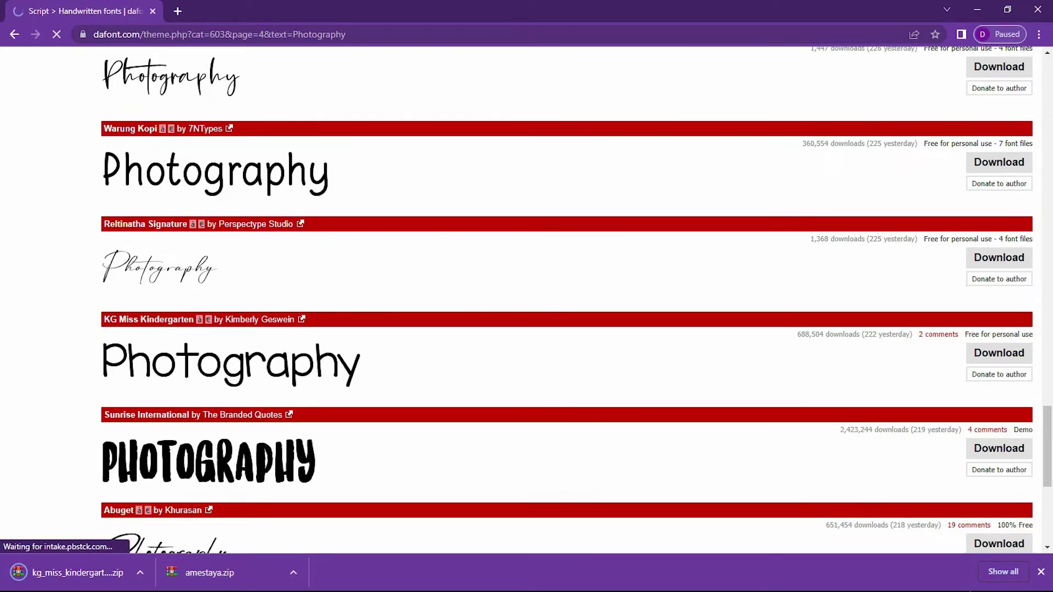
pyautogui.click(294, 572)
# Step: Show amestaya.zip in Downloads and extract it into an amestaya folder
pyautogui.click(354, 528)
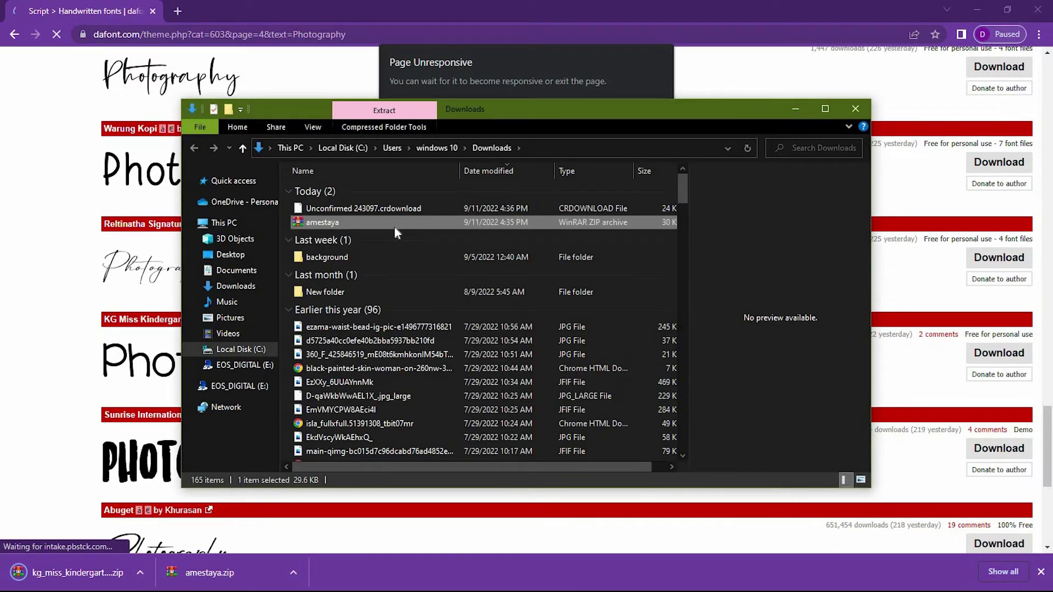
pyautogui.rightClick(390, 219)
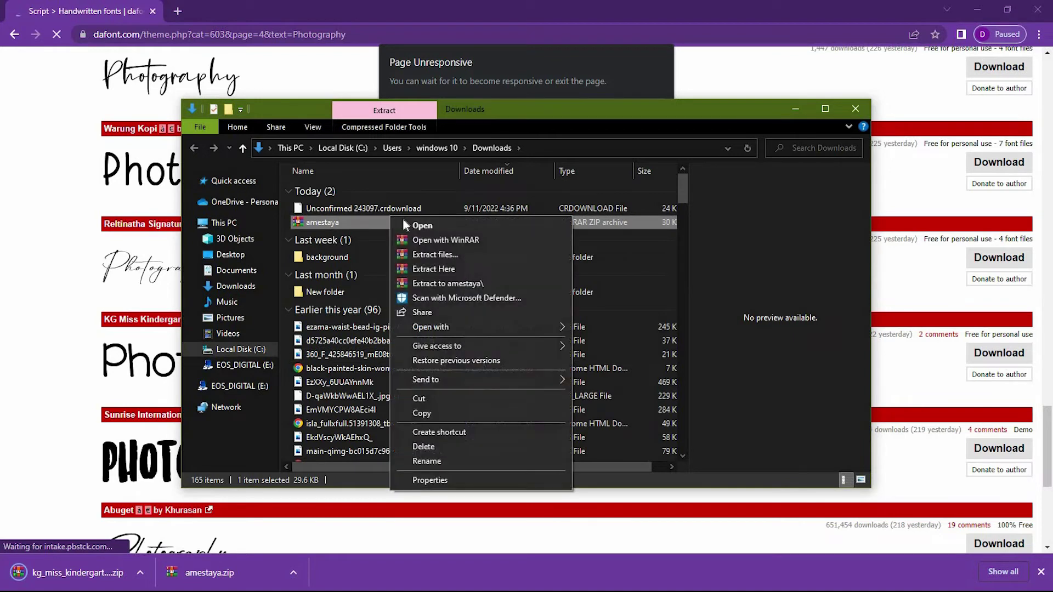
pyautogui.click(440, 257)
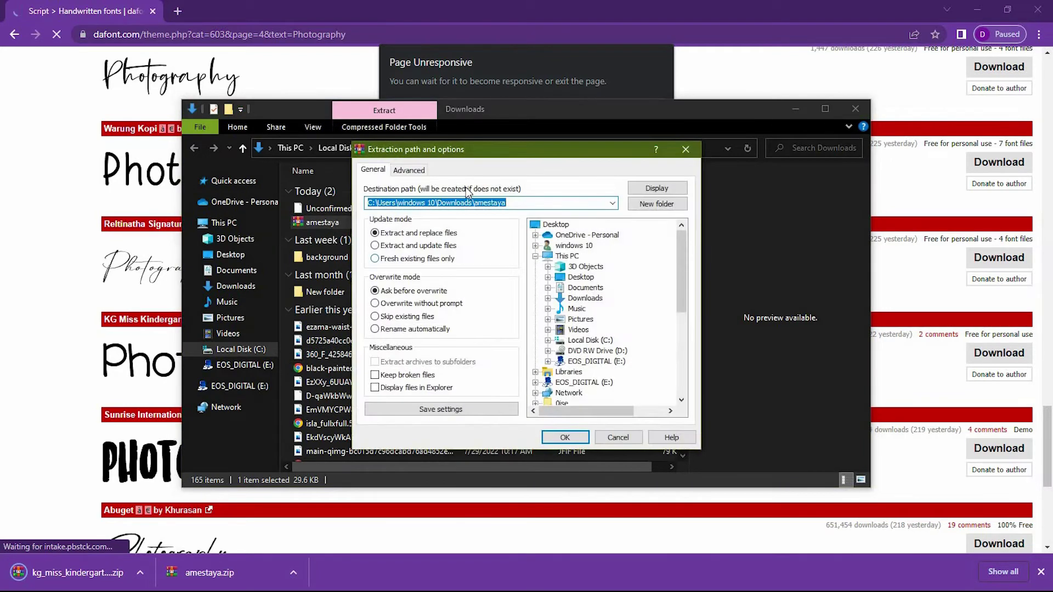
pyautogui.click(565, 437)
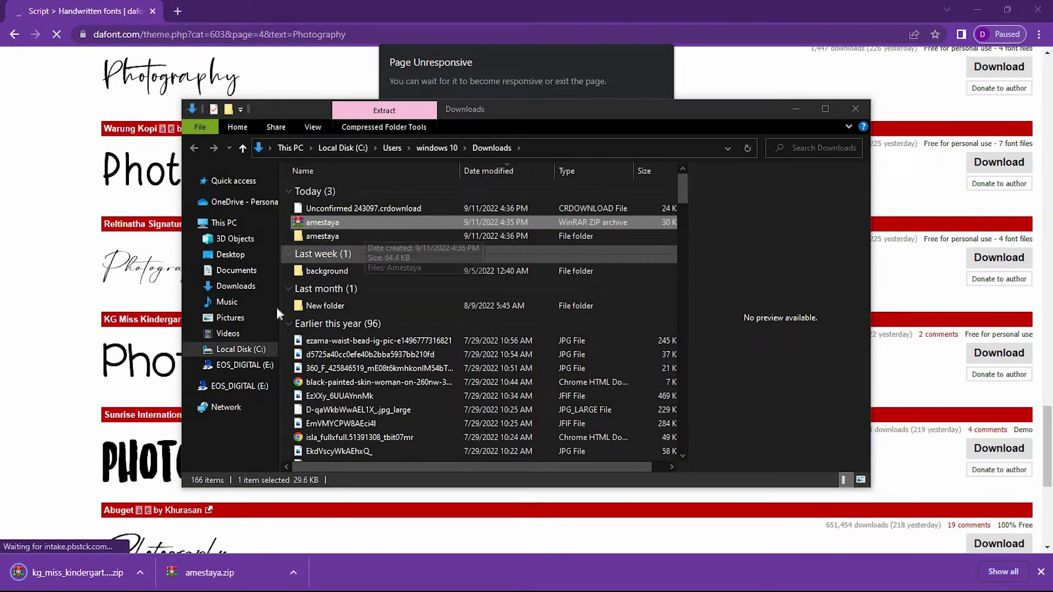
# Step: Open the amestaya folder and install the Amestaya TrueType font
pyautogui.click(825, 109)
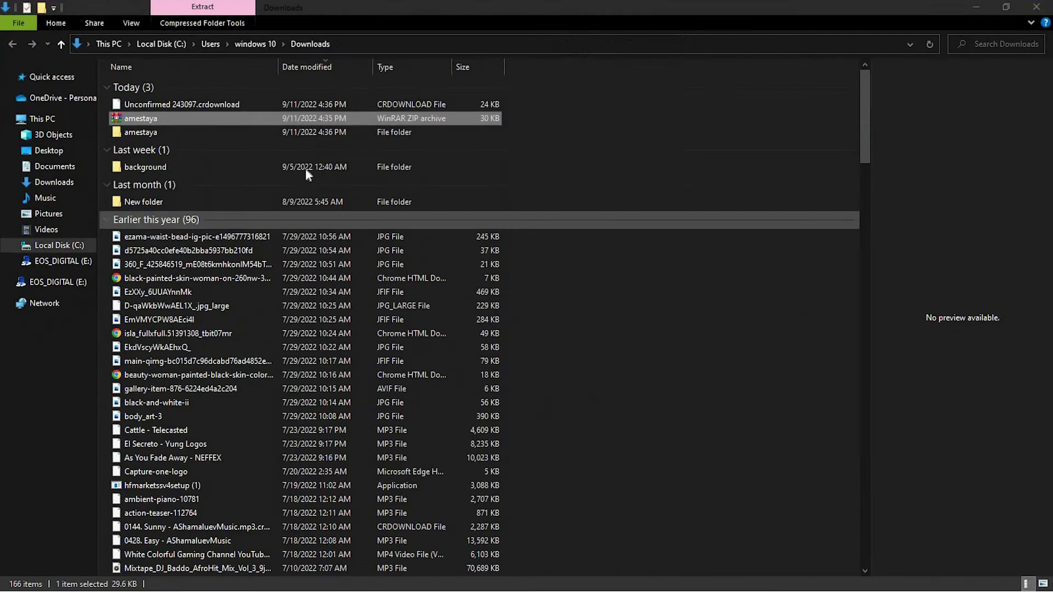
pyautogui.doubleClick(197, 135)
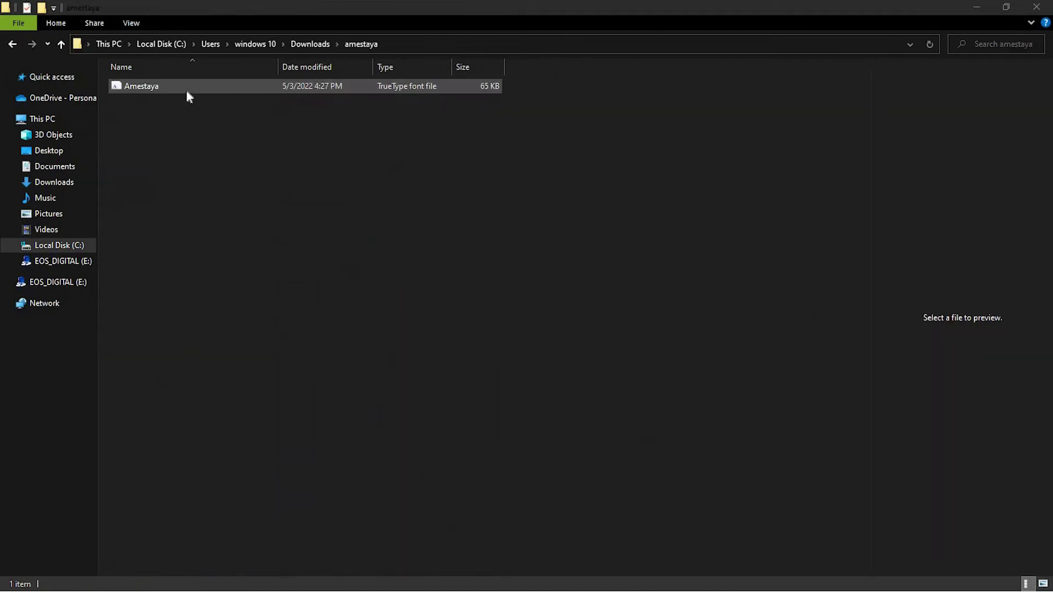
pyautogui.rightClick(187, 91)
pyautogui.click(169, 86)
pyautogui.doubleClick(170, 88)
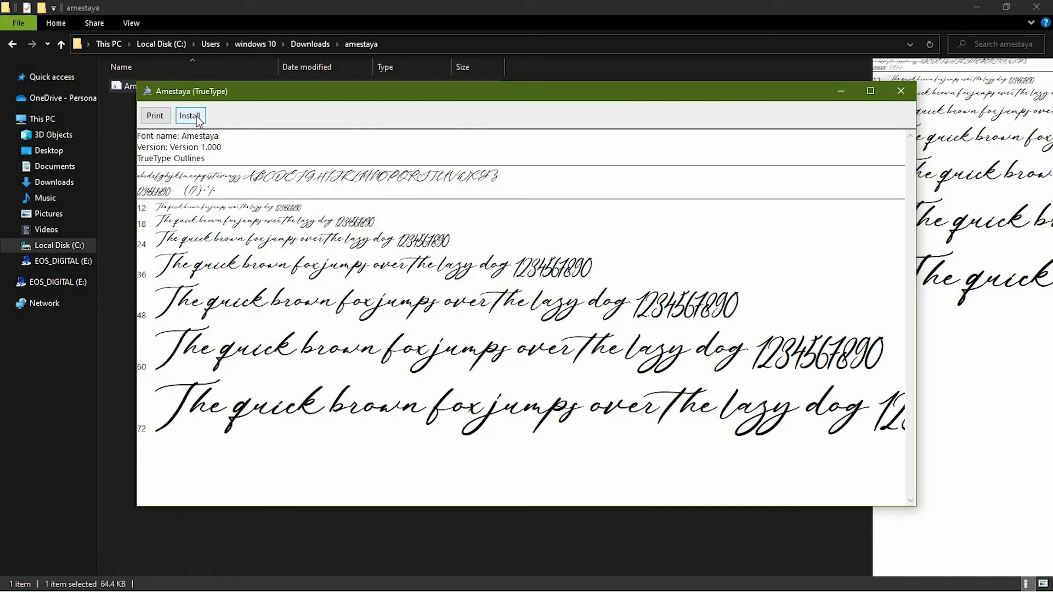
pyautogui.click(199, 120)
pyautogui.click(901, 91)
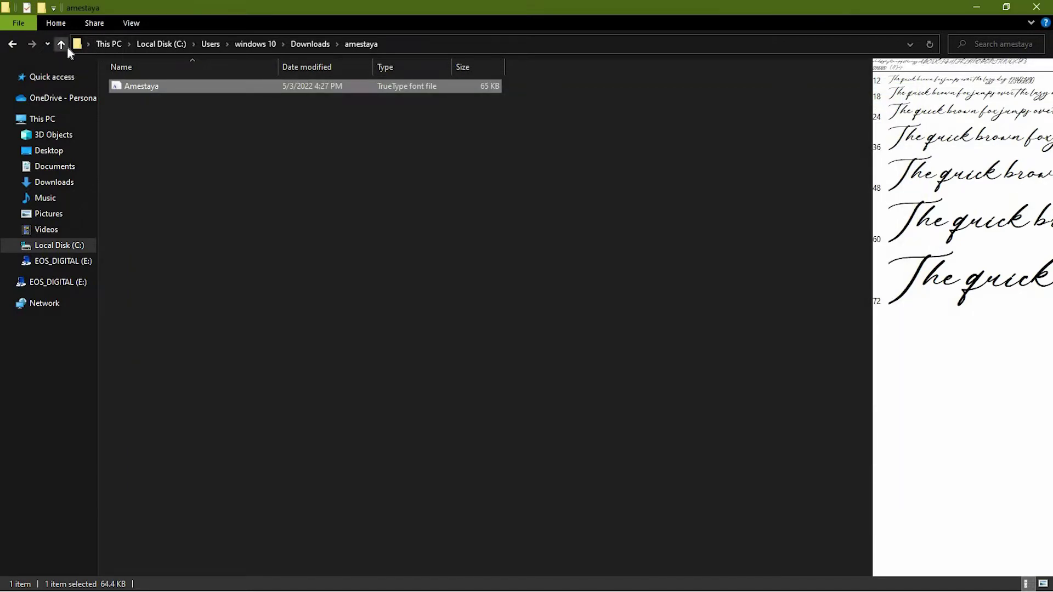
# Step: Back in Downloads, extract the kg_miss_kindergarten archive into its own folder
pyautogui.click(61, 44)
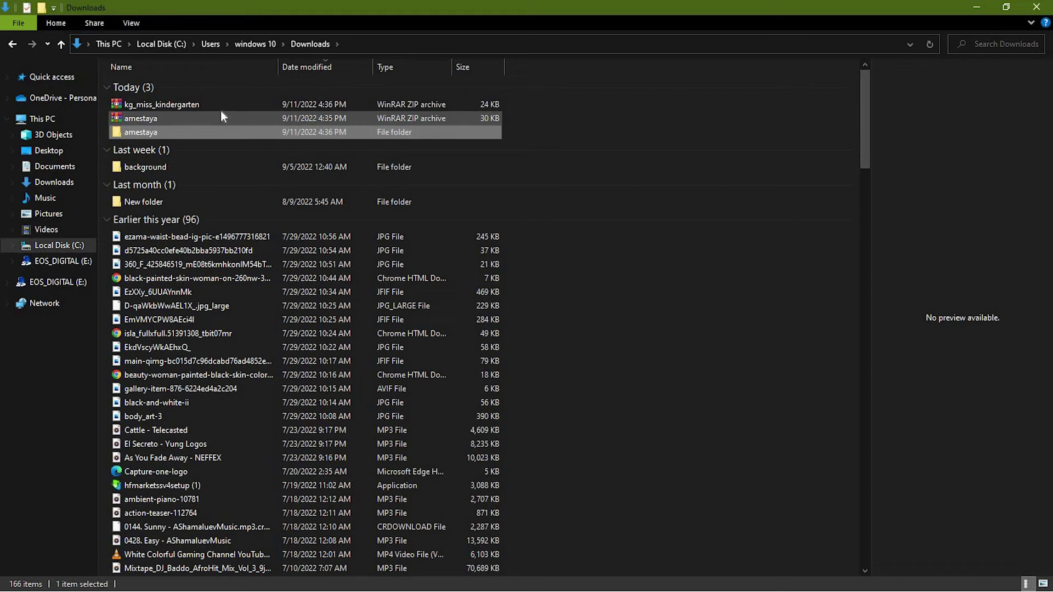
pyautogui.rightClick(220, 110)
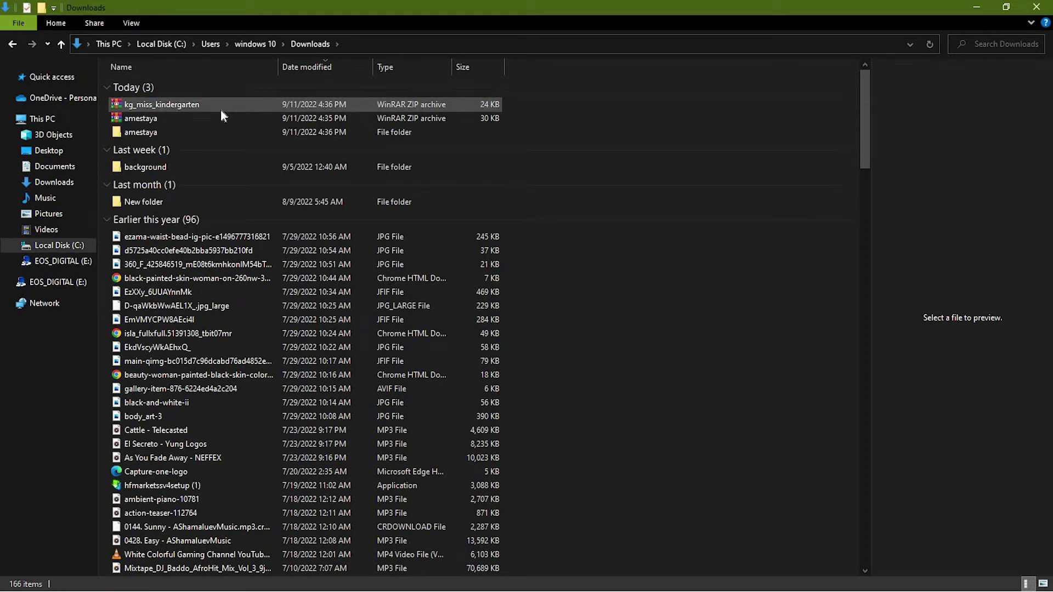
pyautogui.click(192, 104)
pyautogui.rightClick(192, 104)
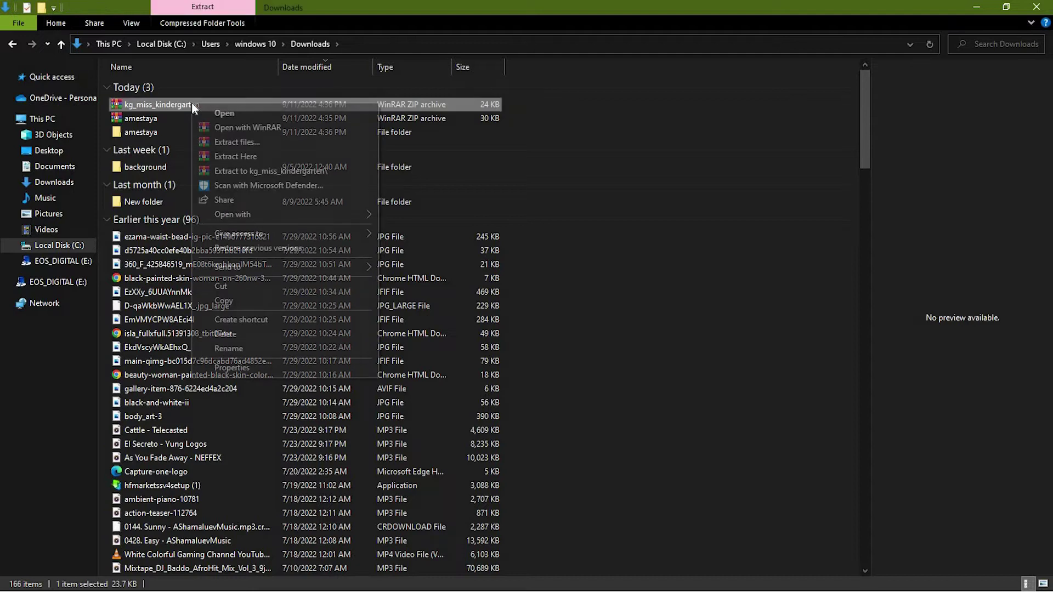
pyautogui.click(232, 144)
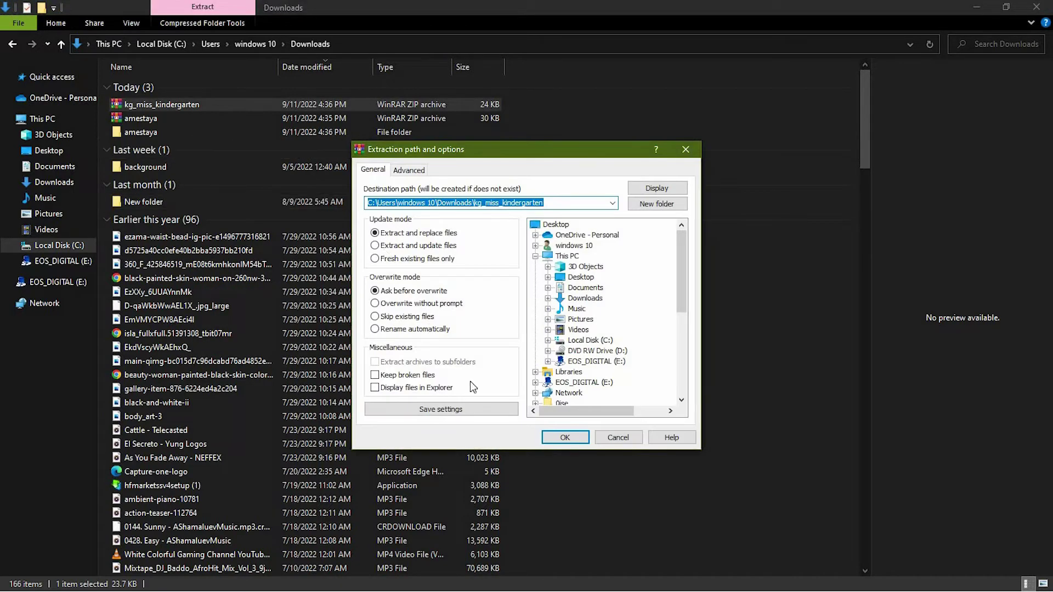
pyautogui.click(567, 437)
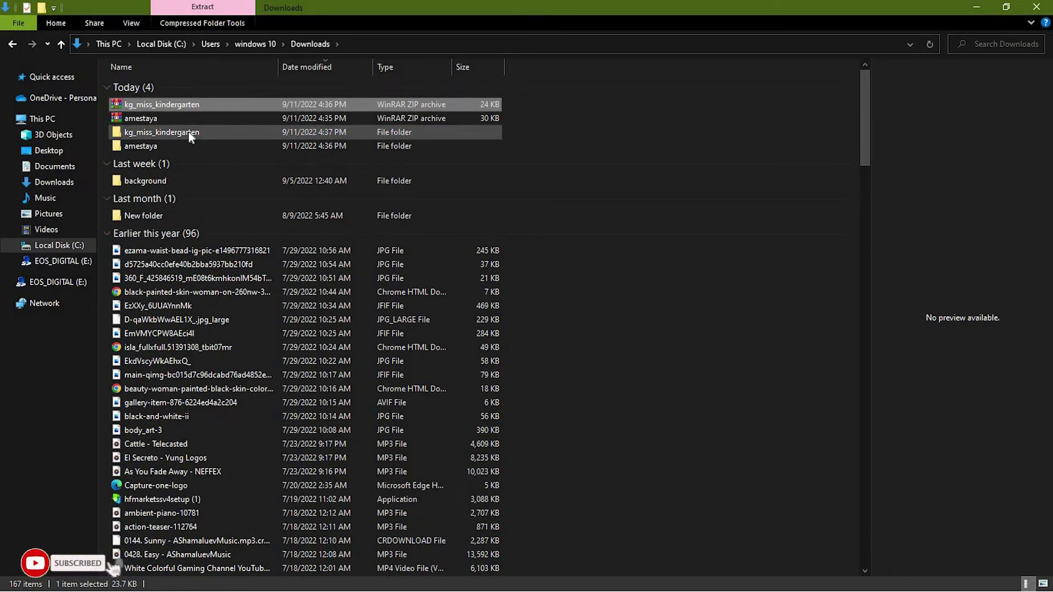
# Step: Preview KGMissKindergarten.ttf from its folder and install it
pyautogui.doubleClick(188, 132)
pyautogui.rightClick(166, 83)
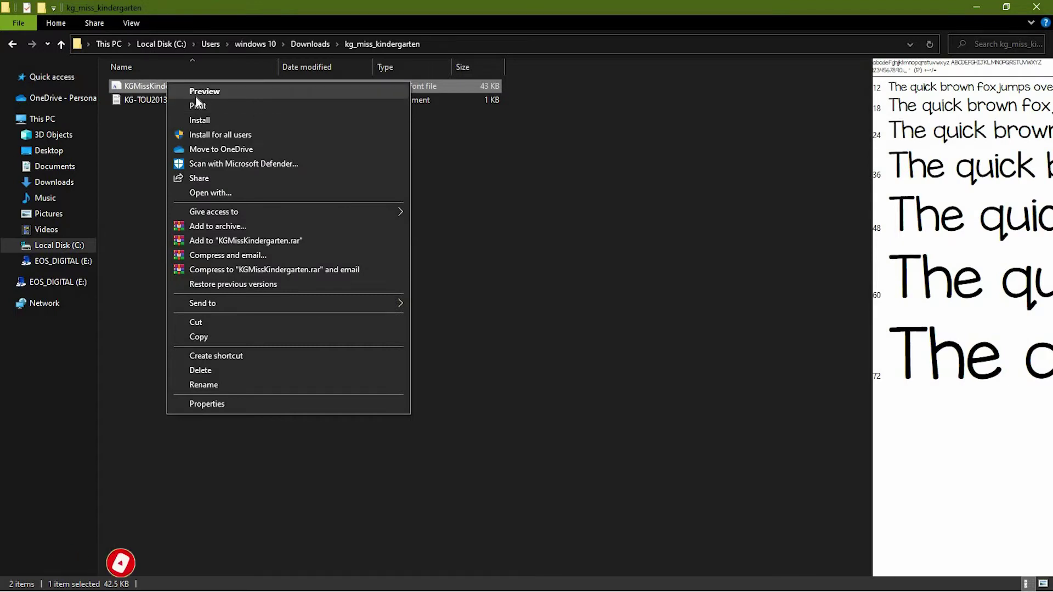
pyautogui.click(196, 95)
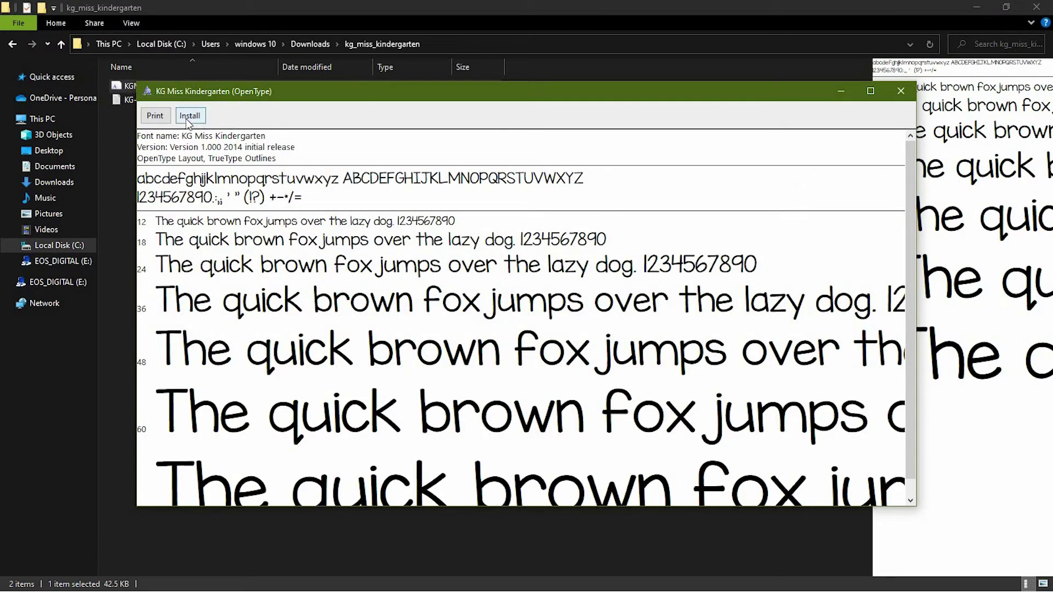
pyautogui.click(187, 119)
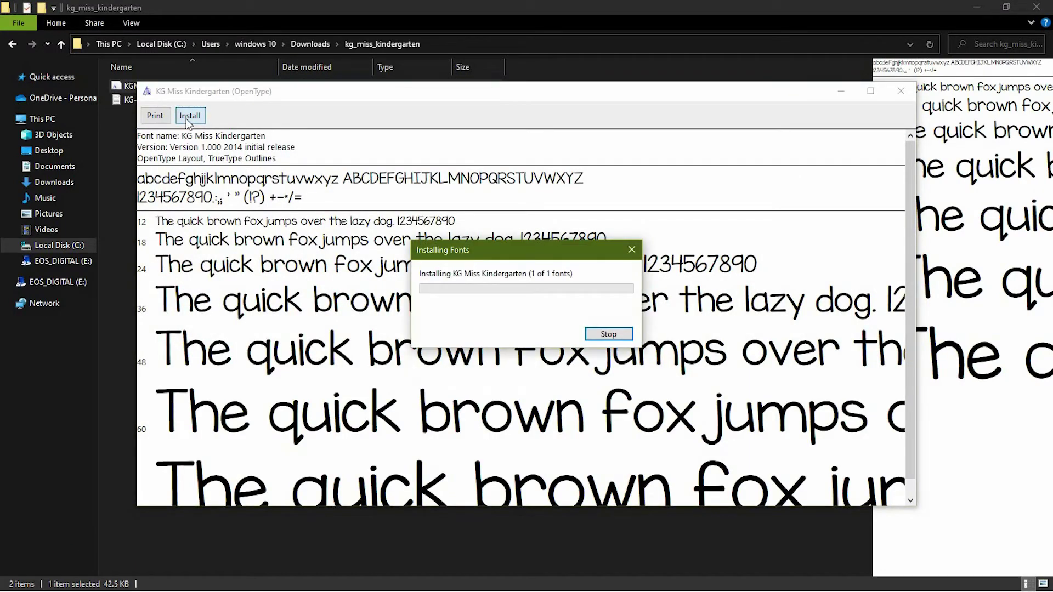
pyautogui.click(901, 90)
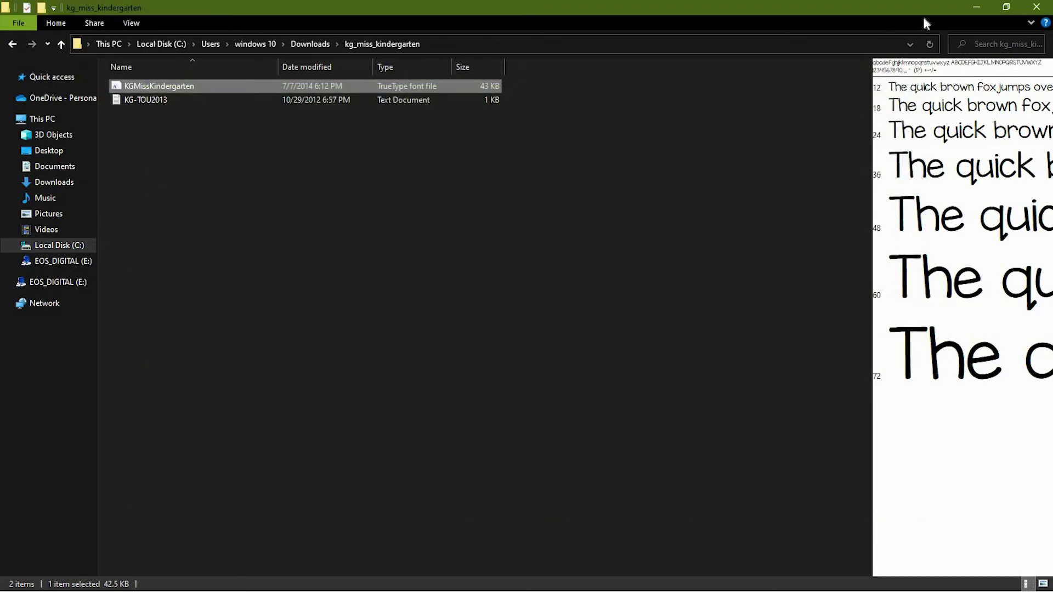
# Step: Back in Photoshop, type DaoIdeology with the Horizontal Type tool left of canvas centre
pyautogui.click(977, 7)
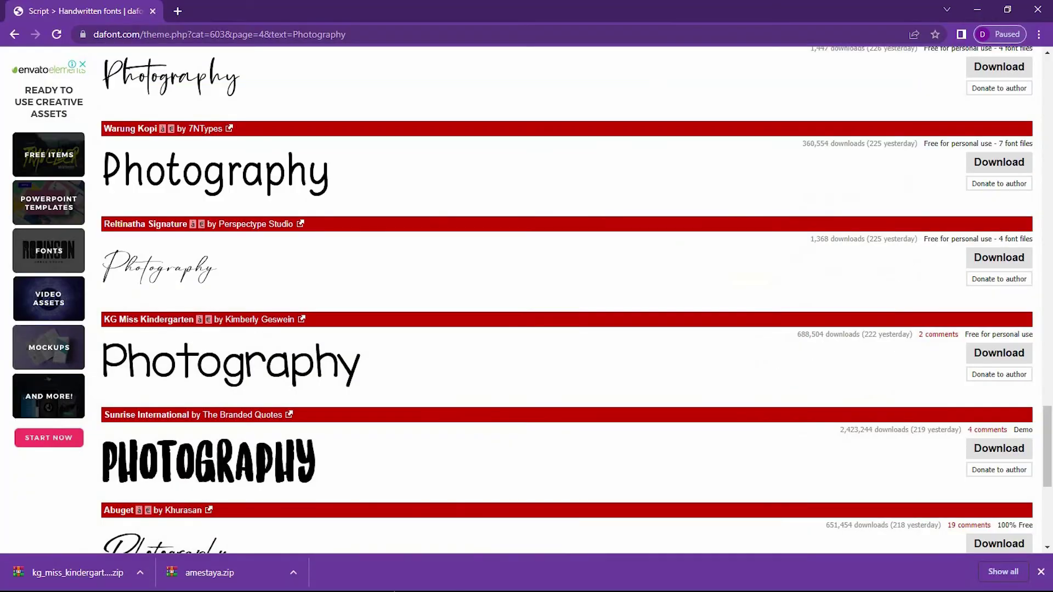
pyautogui.click(978, 8)
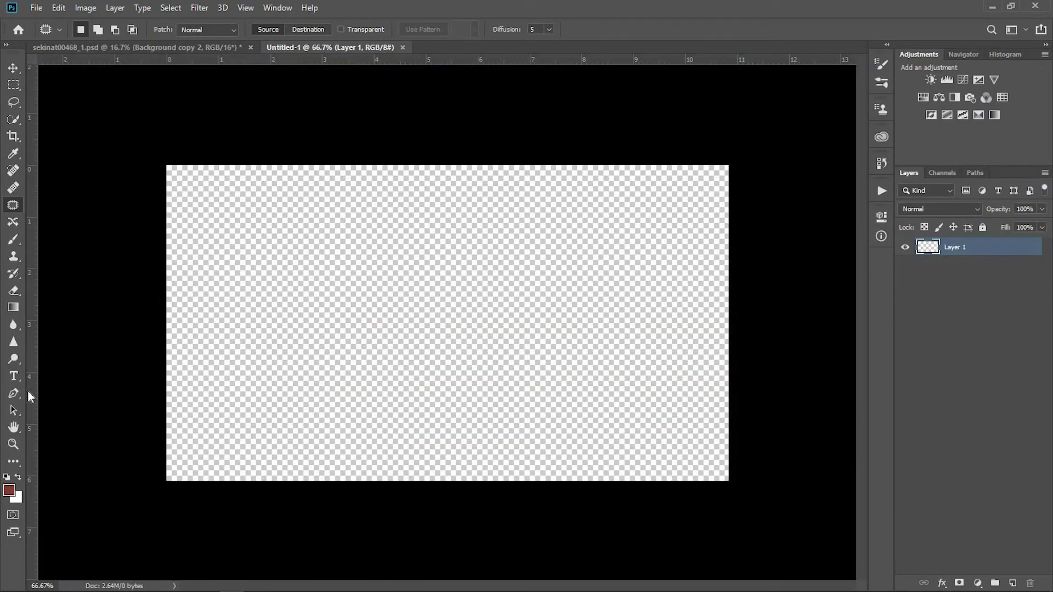
pyautogui.click(13, 383)
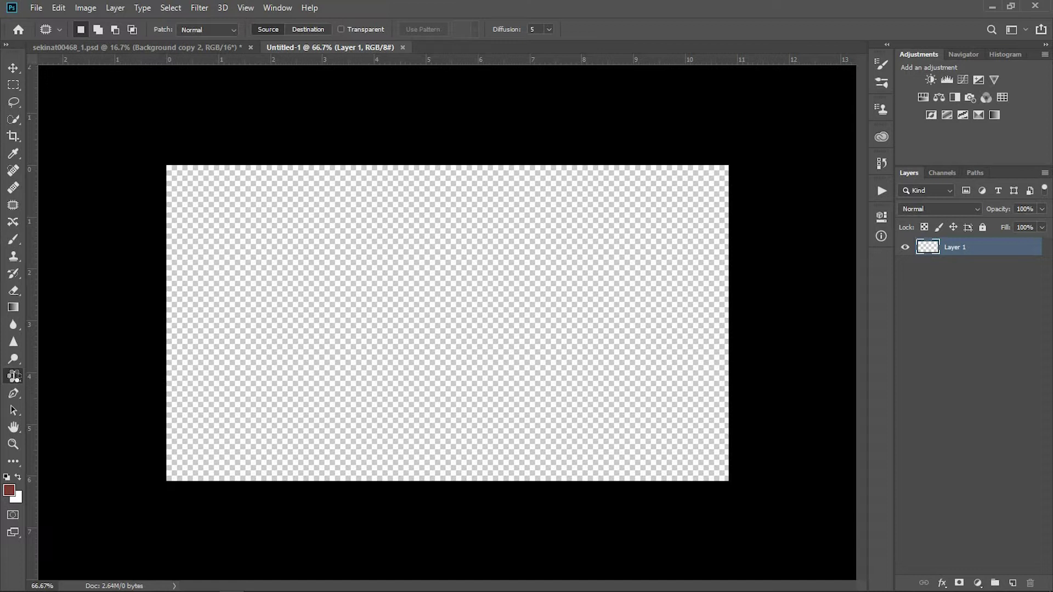
pyautogui.click(14, 377)
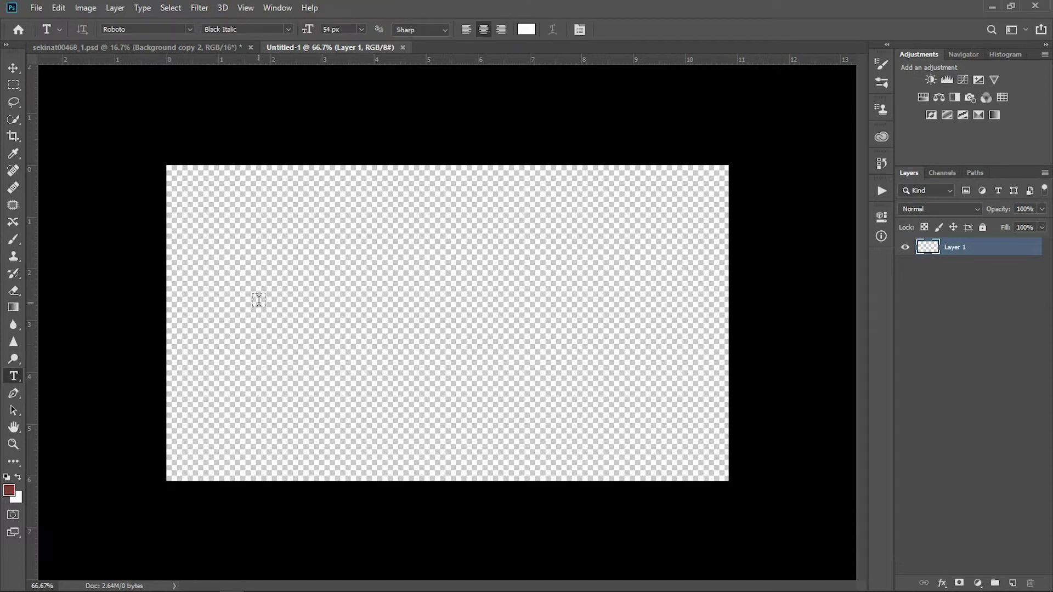
pyautogui.click(259, 300)
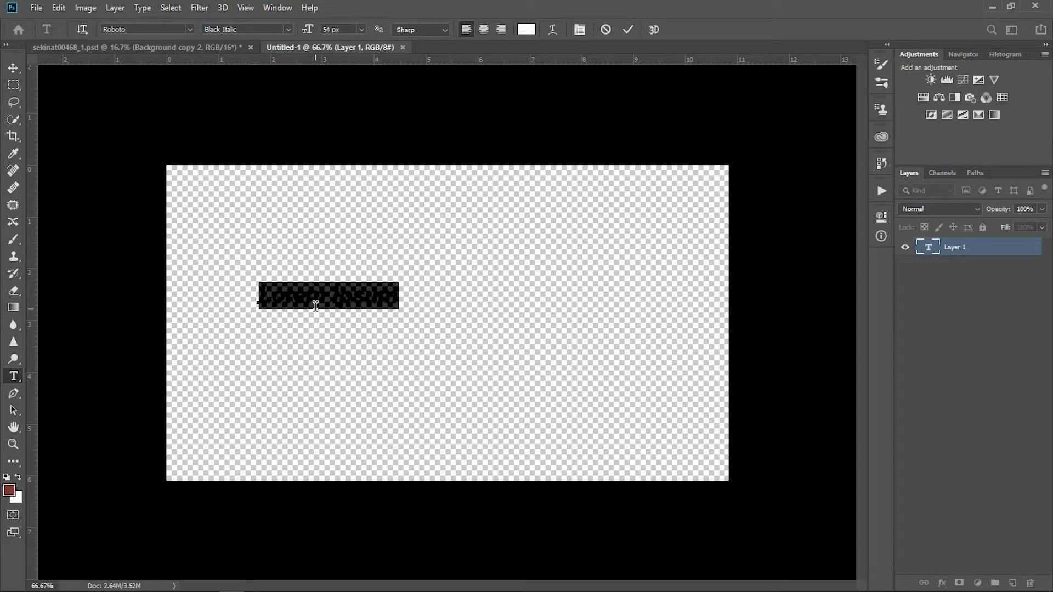
pyautogui.press('BackSpace')
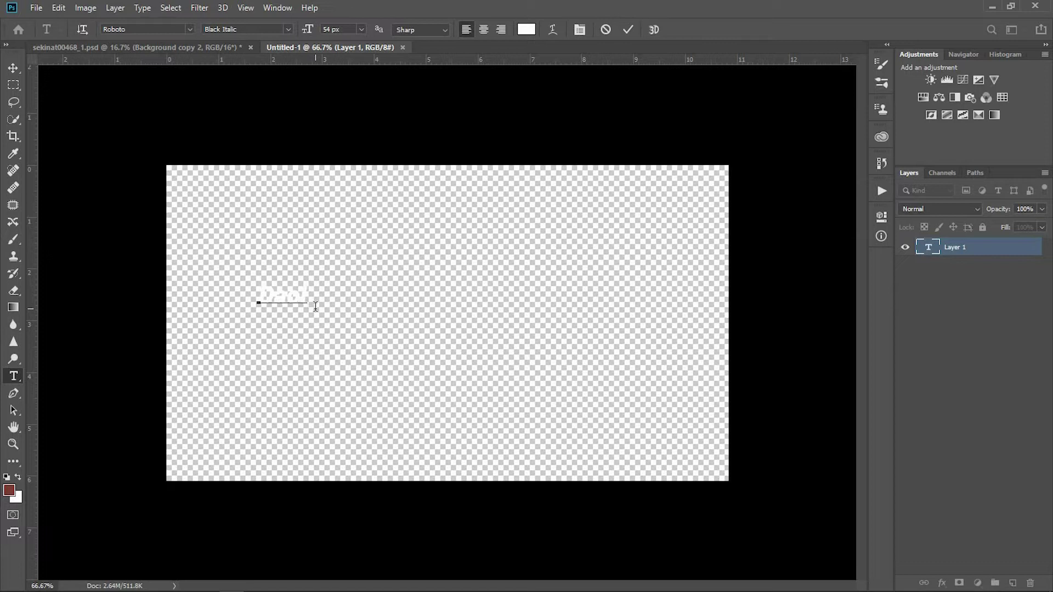
pyautogui.write('dedady')
# Step: Color the DaoIdeology text #090909 and commit it
pyautogui.hotkey('ctrl', 'a')
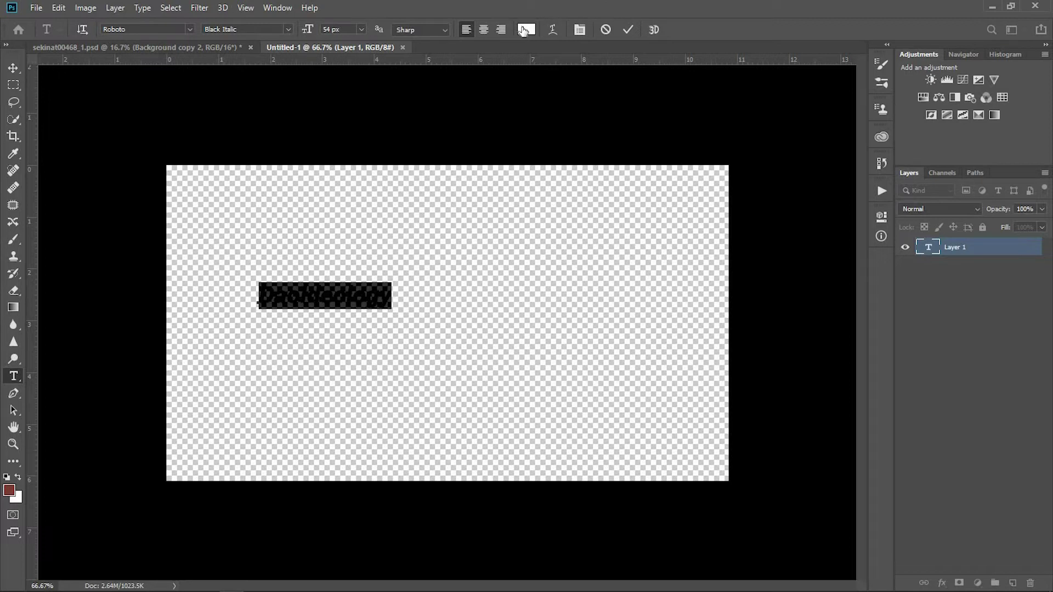
pyautogui.click(525, 30)
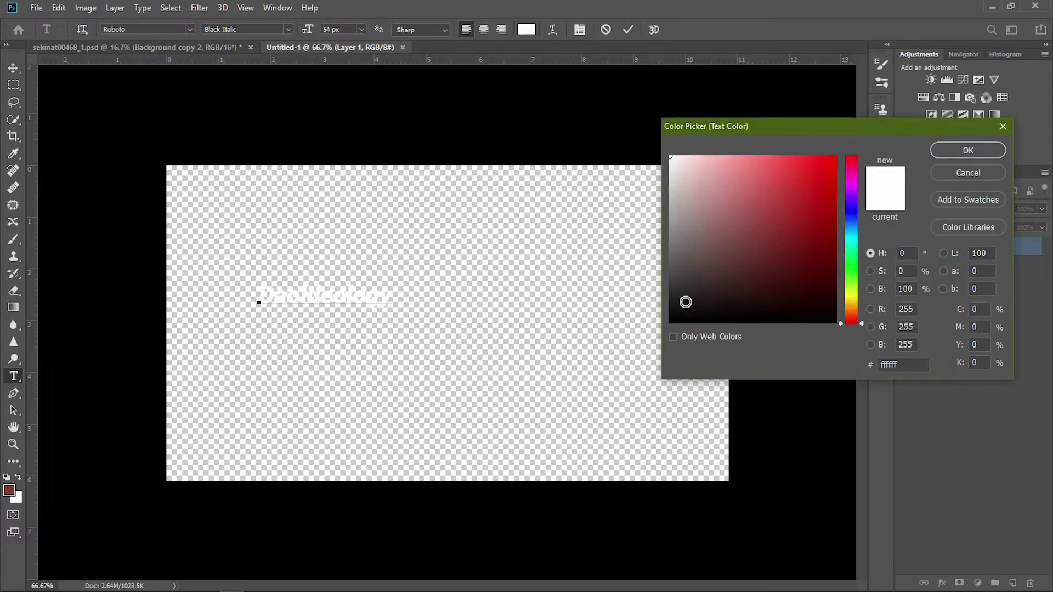
pyautogui.click(673, 318)
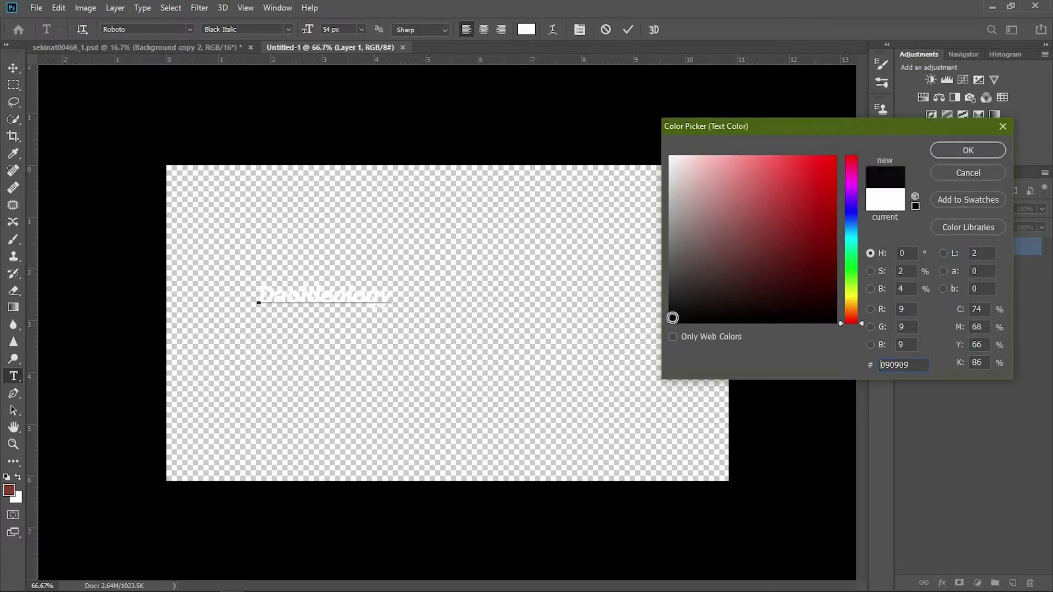
pyautogui.click(968, 151)
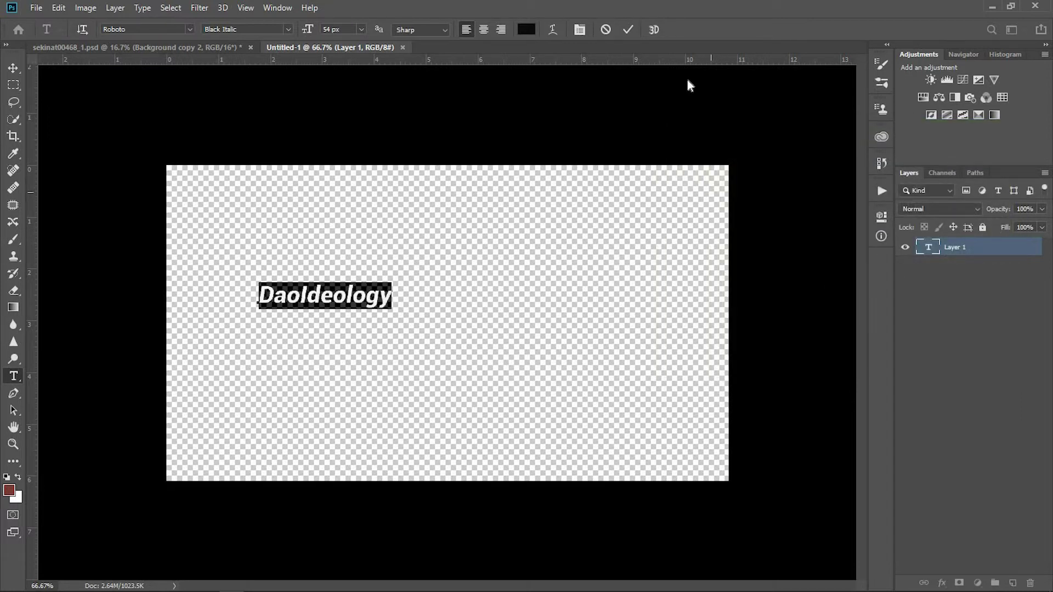
pyautogui.click(628, 30)
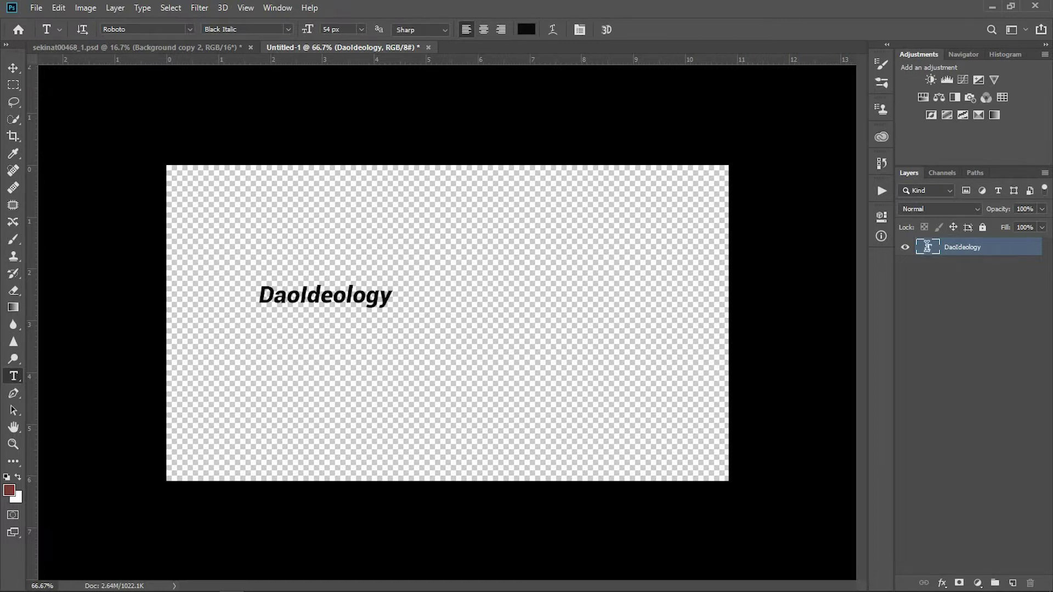
# Step: Switch the DaoIdeology text to Amestaya Regular by searching 'ame' in the font list
pyautogui.doubleClick(927, 246)
pyautogui.press('Escape')
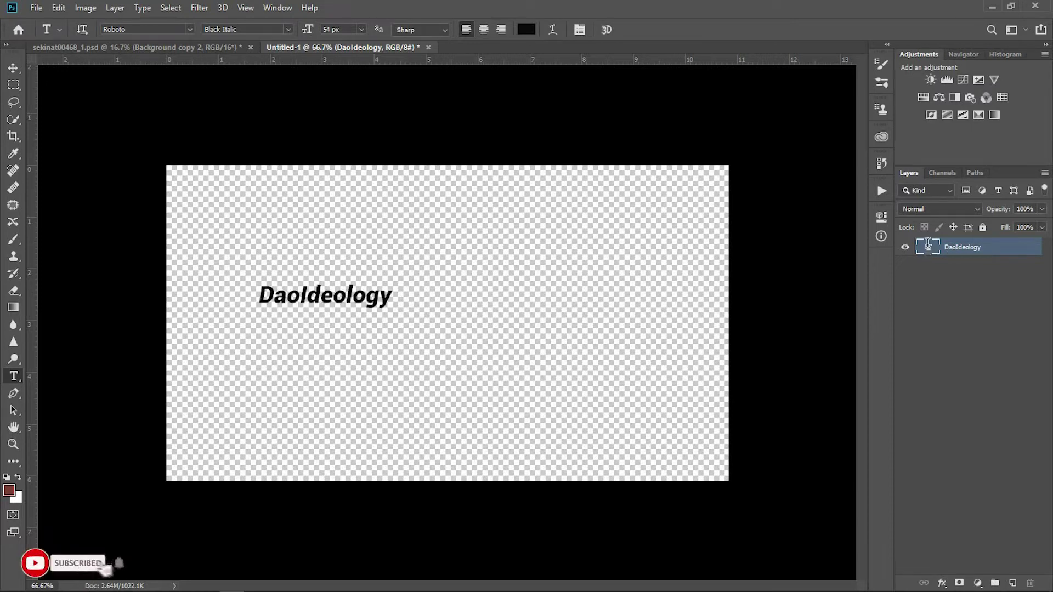
pyautogui.doubleClick(928, 246)
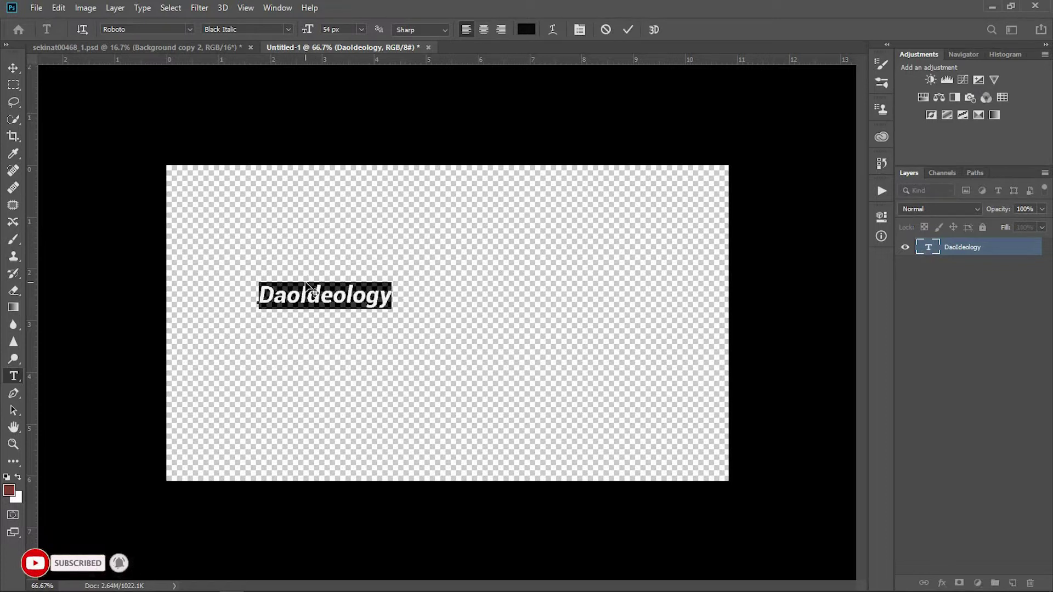
pyautogui.click(192, 30)
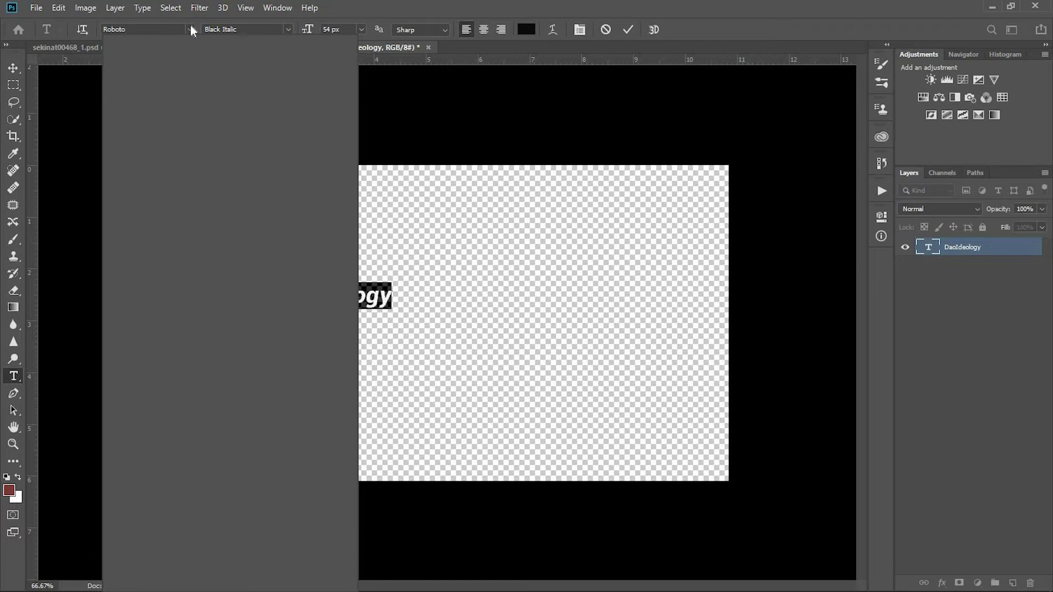
pyautogui.write('ames')
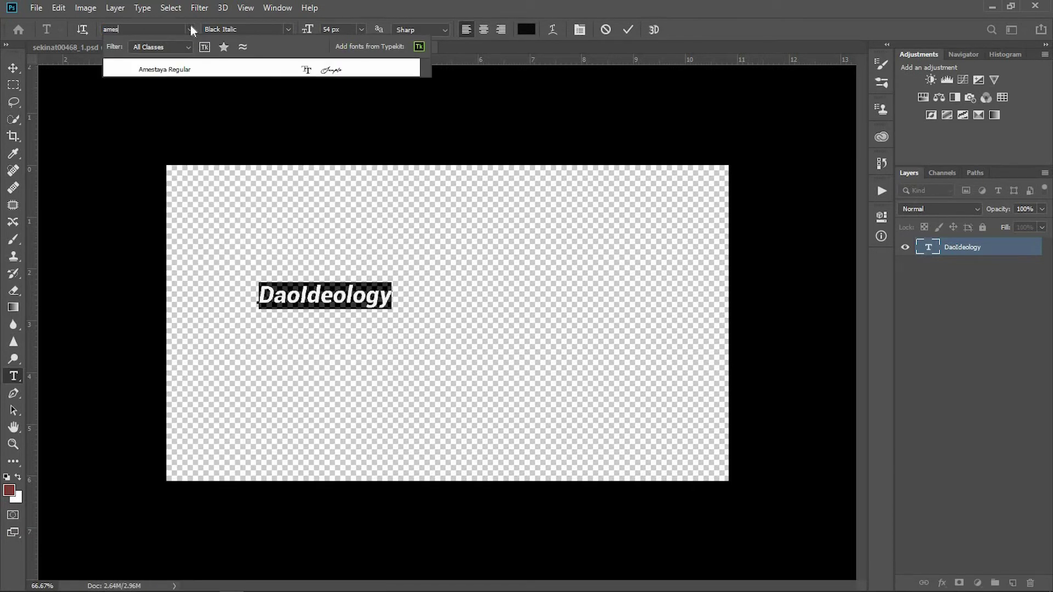
pyautogui.click(203, 69)
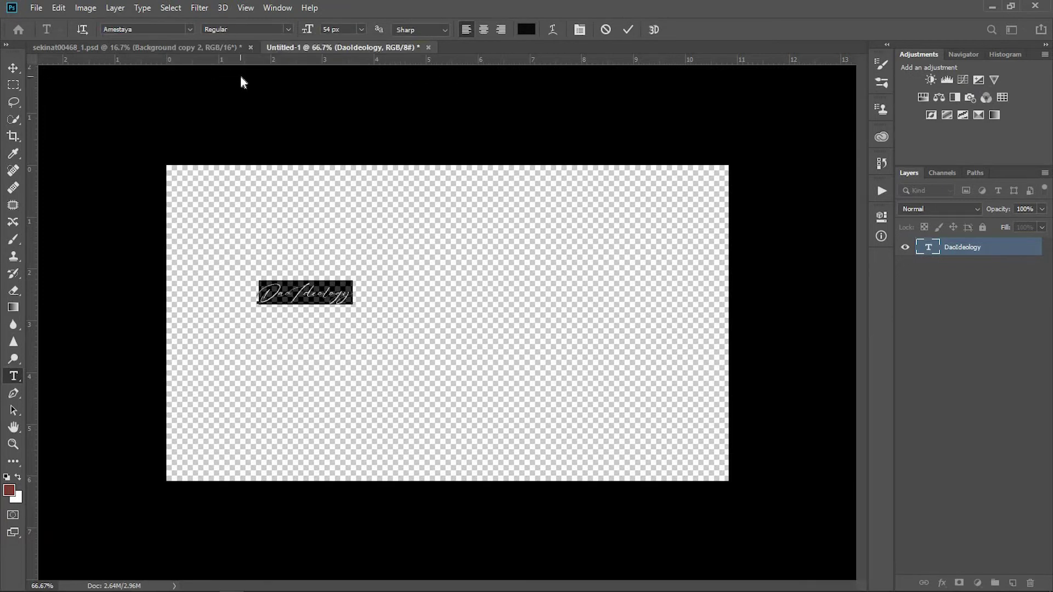
pyautogui.click(629, 31)
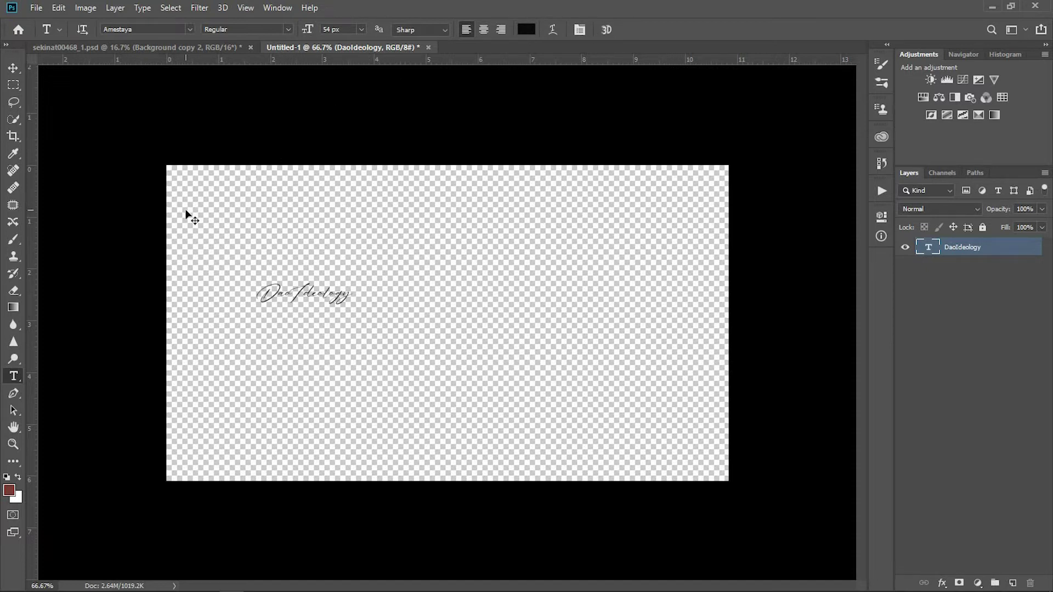
# Step: Scale the DaoIdeology text up to about 388% and move it to the canvas centre
pyautogui.hotkey('ctrl', 't')
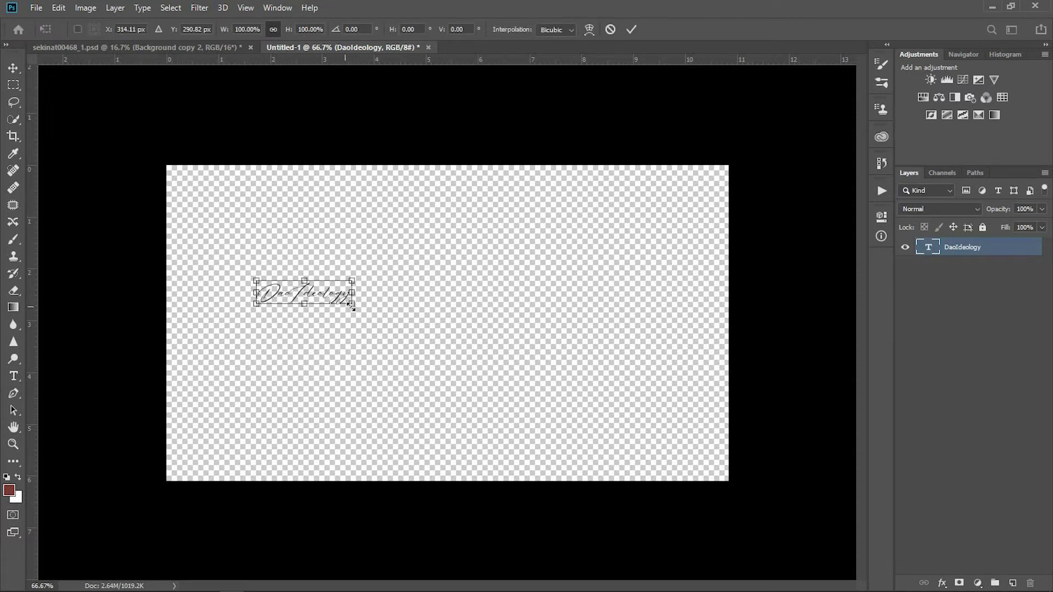
pyautogui.moveTo(379, 314); pyautogui.dragTo(597, 437)
pyautogui.moveTo(529, 362)
pyautogui.mouseDown()
pyautogui.moveTo(525, 350)
pyautogui.moveTo(535, 351)
pyautogui.mouseUp()
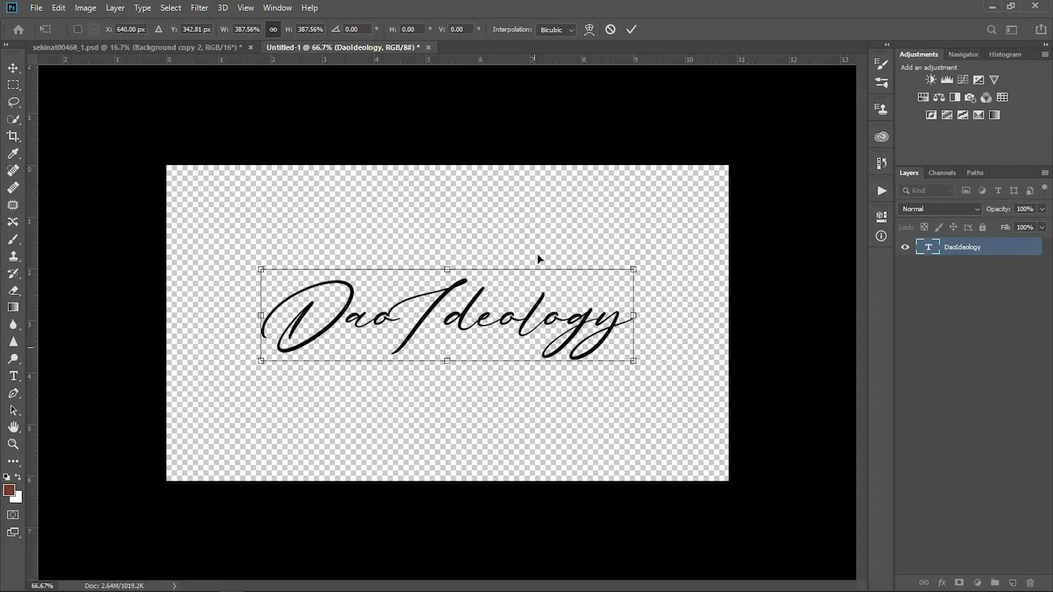
pyautogui.click(632, 31)
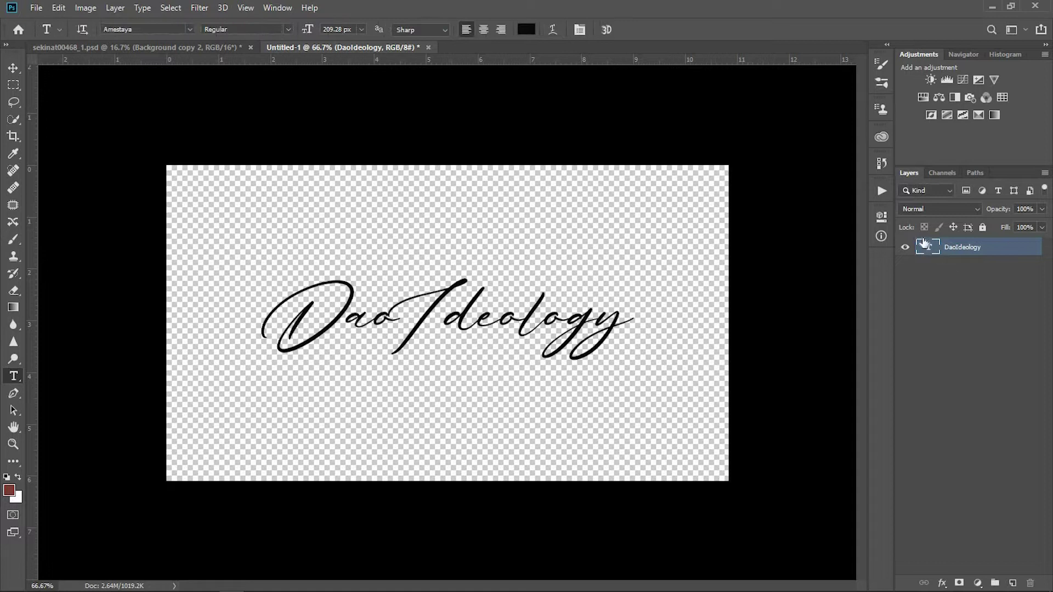
# Step: Set the DaoIdeology text's tracking to -50 in the Character panel
pyautogui.doubleClick(926, 242)
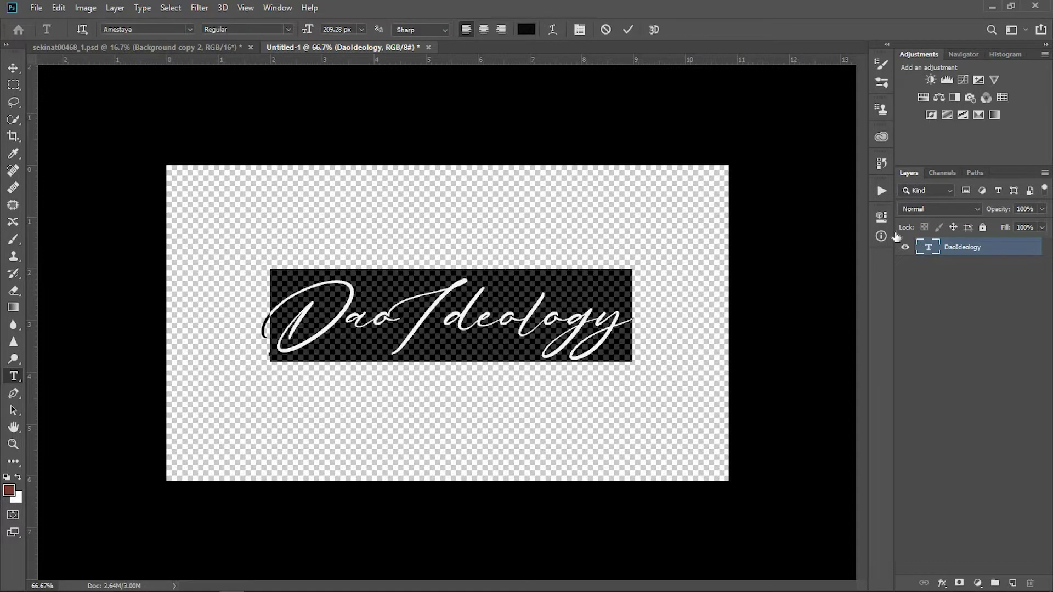
pyautogui.click(578, 33)
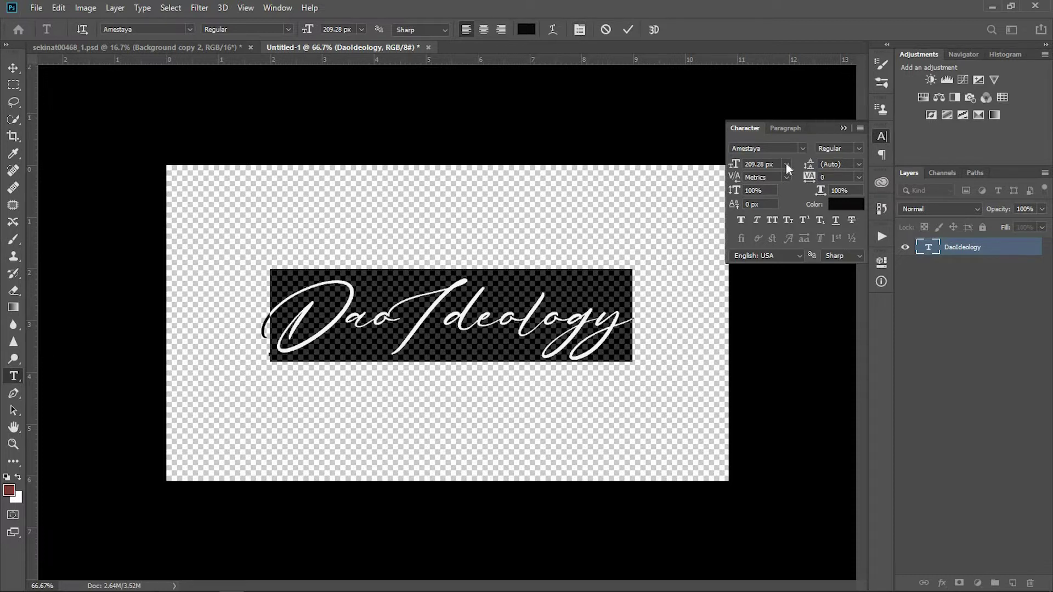
pyautogui.click(859, 178)
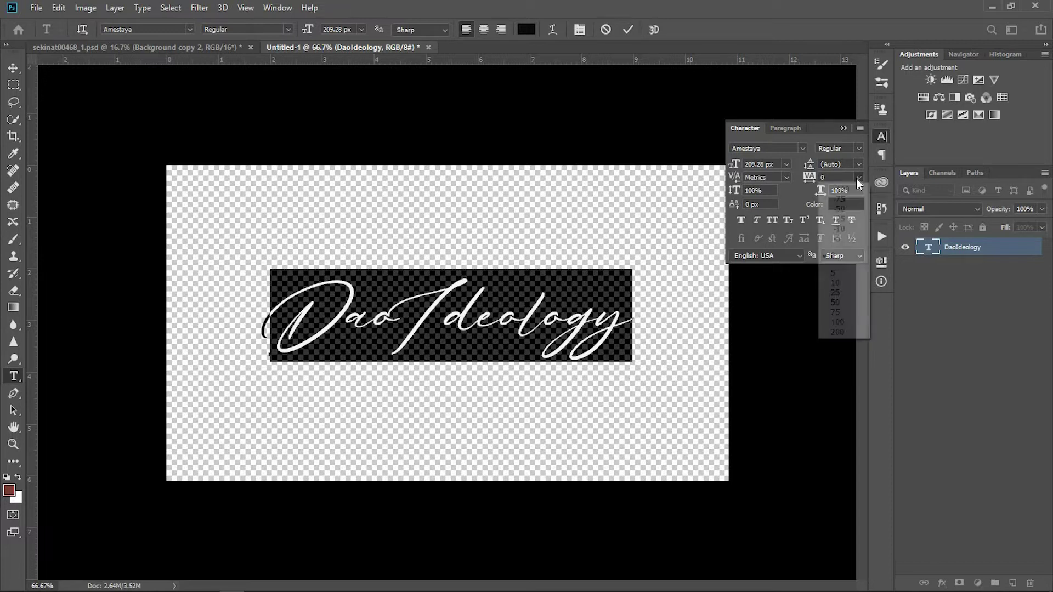
pyautogui.click(834, 284)
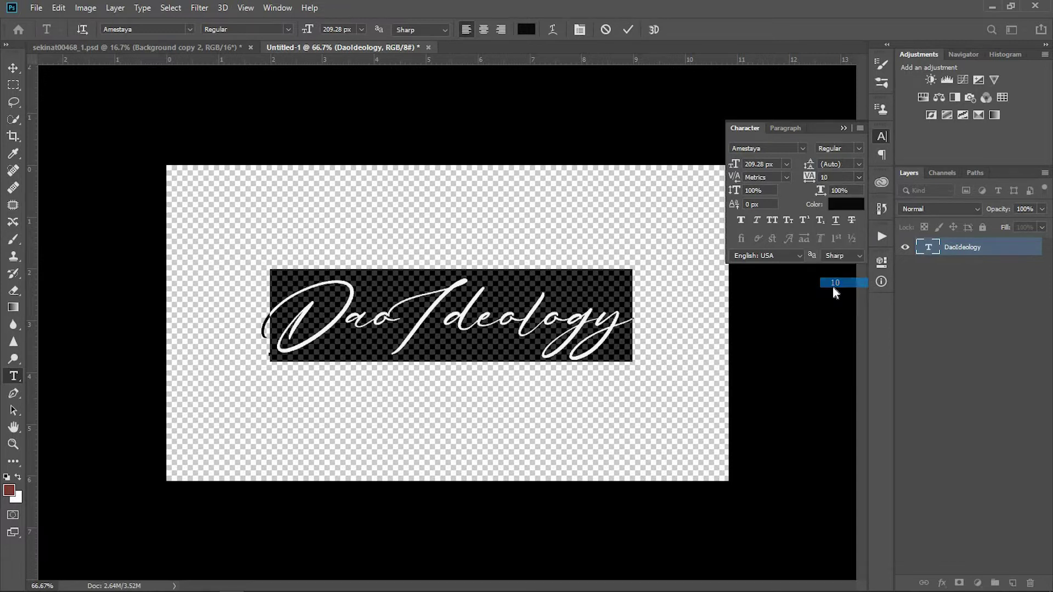
pyautogui.click(859, 177)
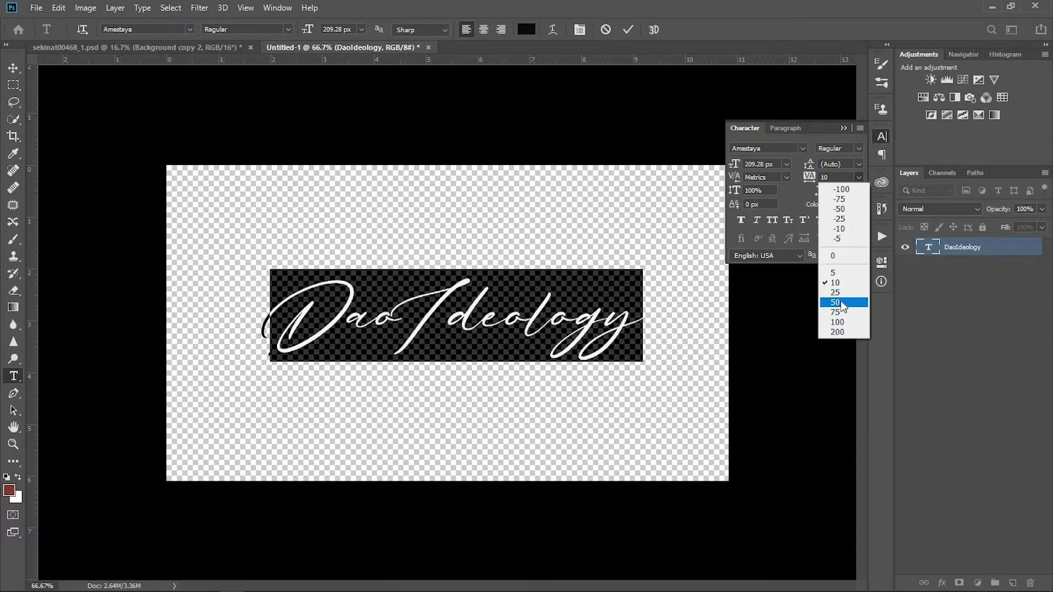
pyautogui.click(843, 305)
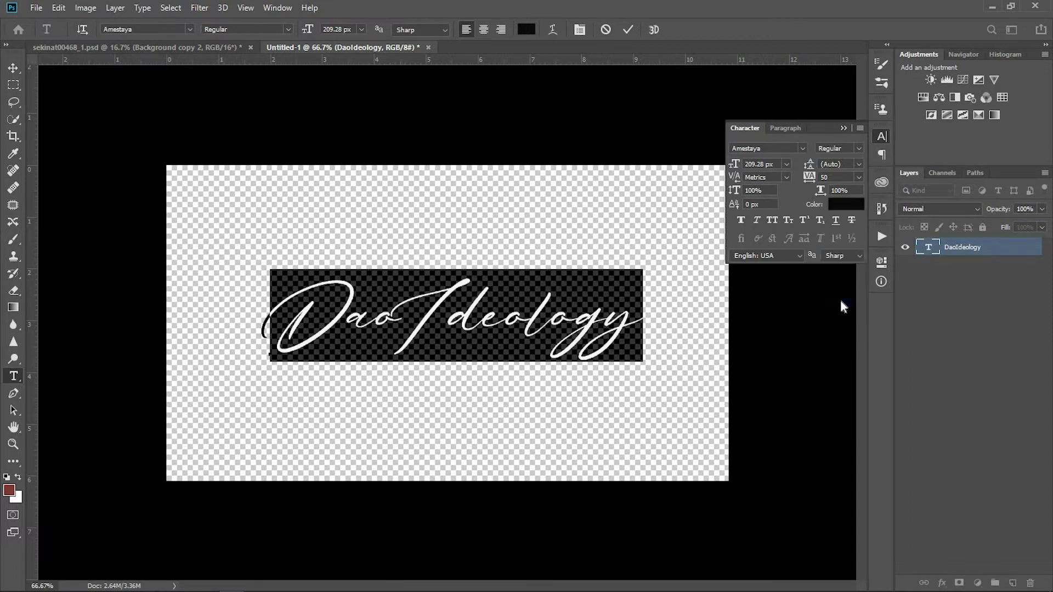
pyautogui.click(859, 177)
pyautogui.click(842, 209)
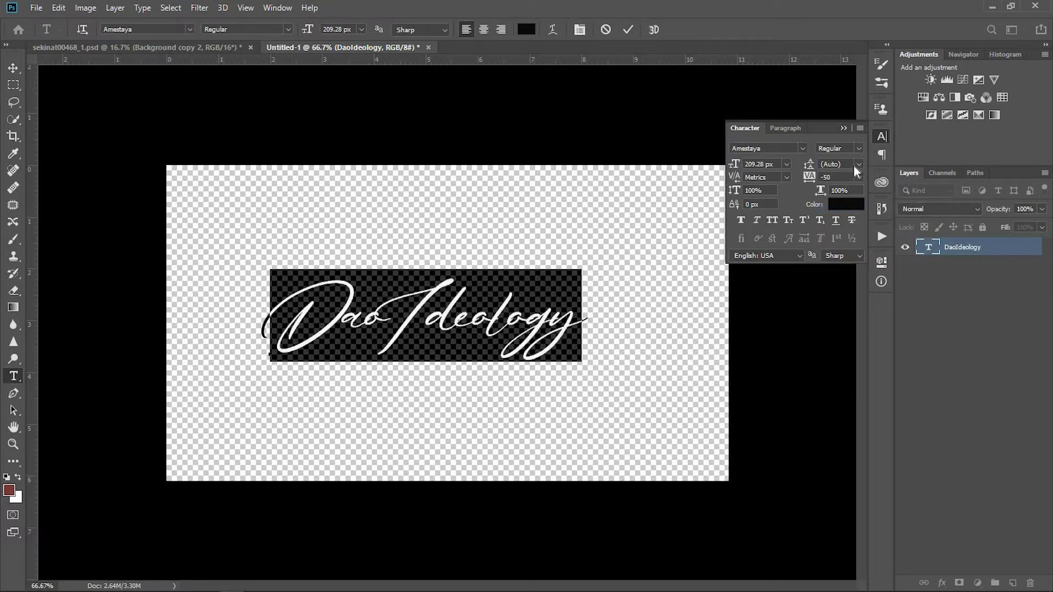
# Step: Set the DaoIdeology font size to 72 px
pyautogui.click(787, 164)
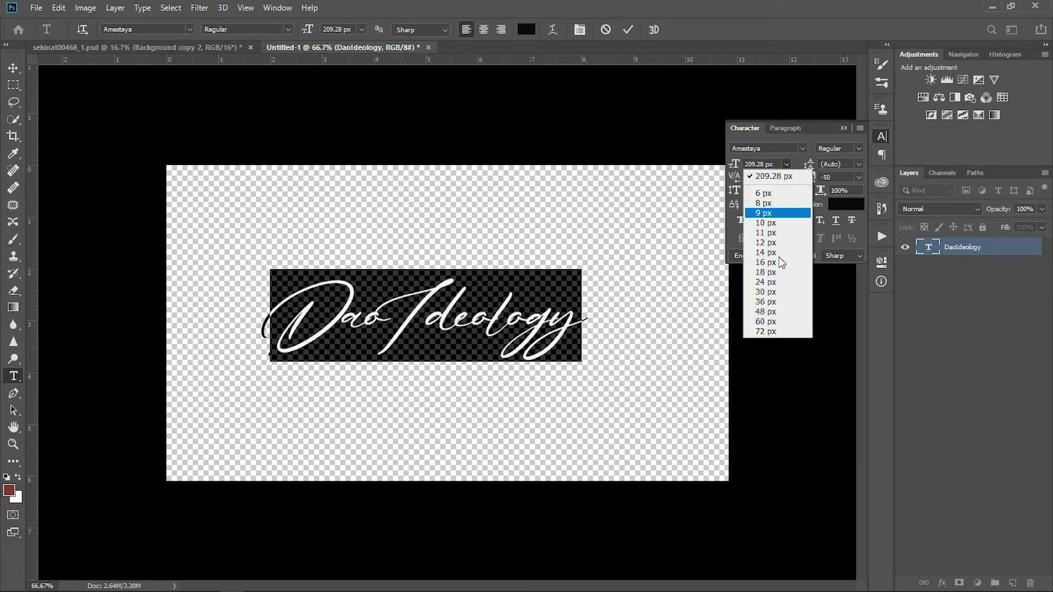
pyautogui.click(767, 311)
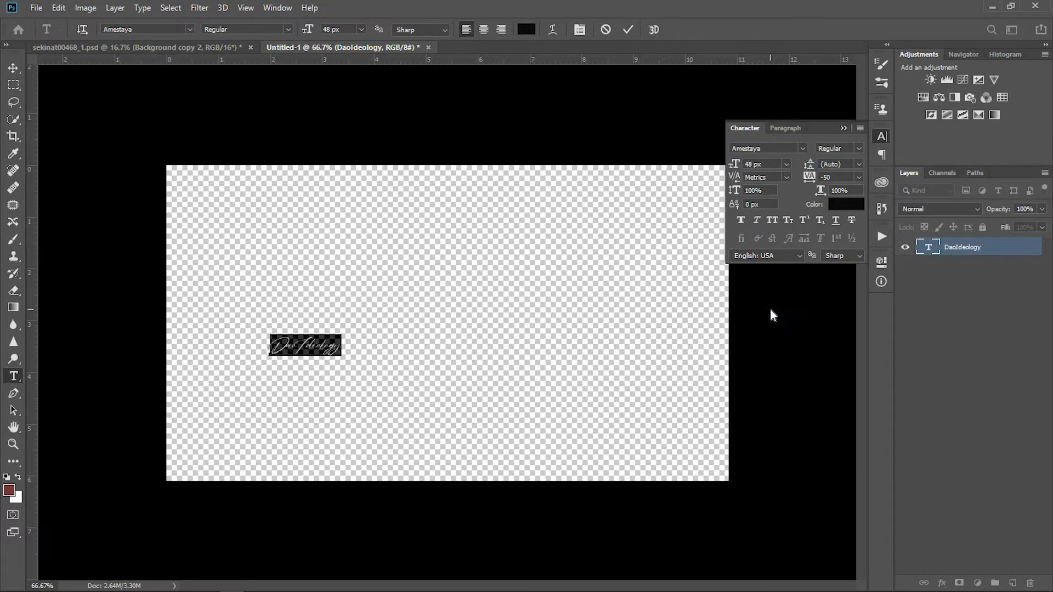
pyautogui.click(787, 164)
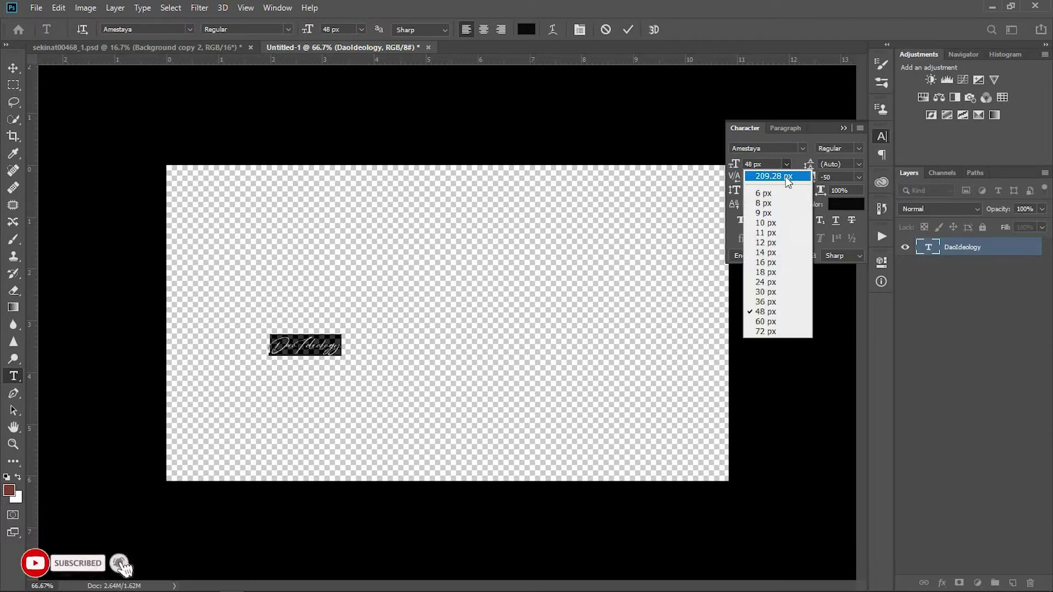
pyautogui.click(765, 331)
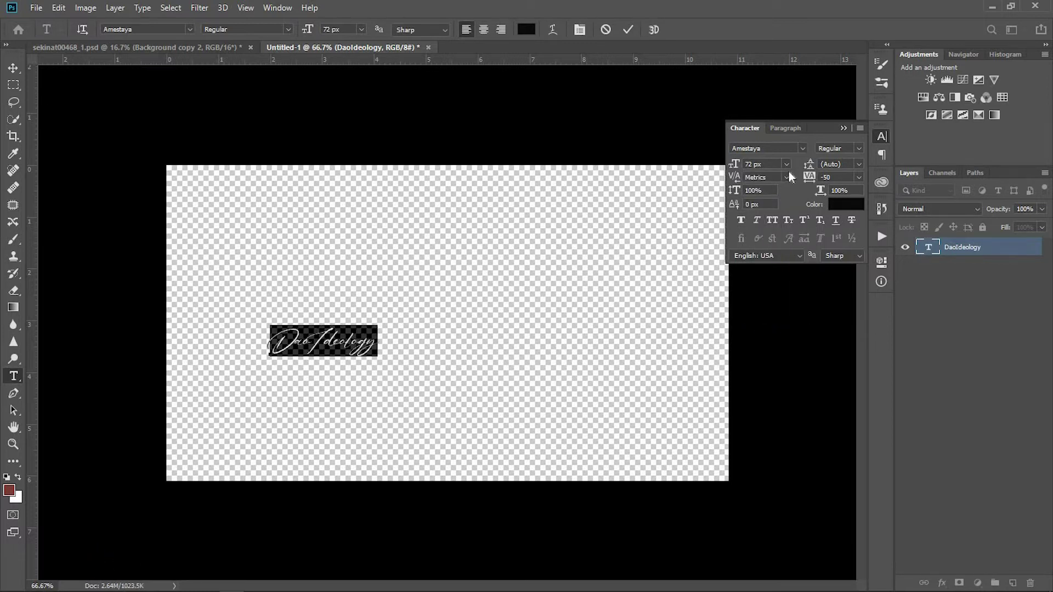
pyautogui.hotkey('ctrl', 'h')
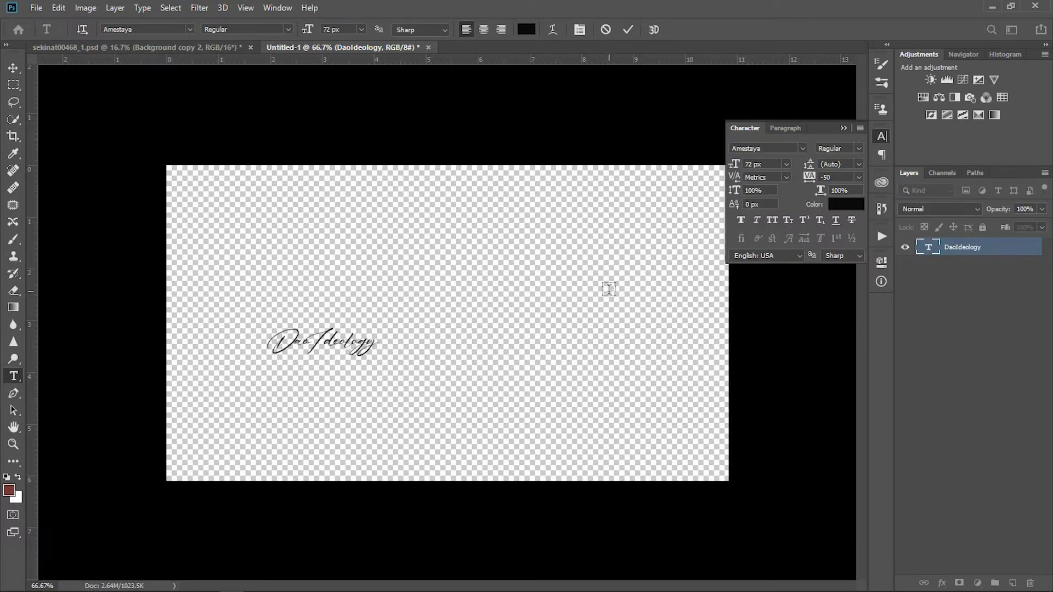
# Step: Commit the text and scale DaoIdeology up about 291%, moving it higher near the centre
pyautogui.hotkey('ctrl', 'Return')
pyautogui.hotkey('ctrl', 't')
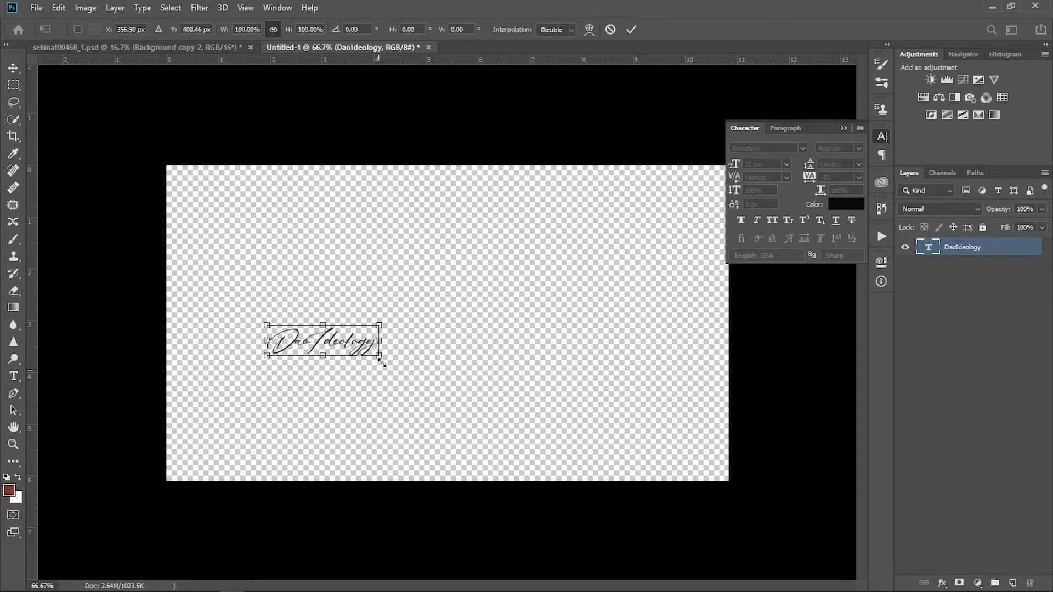
pyautogui.moveTo(439, 385); pyautogui.dragTo(620, 447)
pyautogui.moveTo(524, 398); pyautogui.dragTo(540, 327)
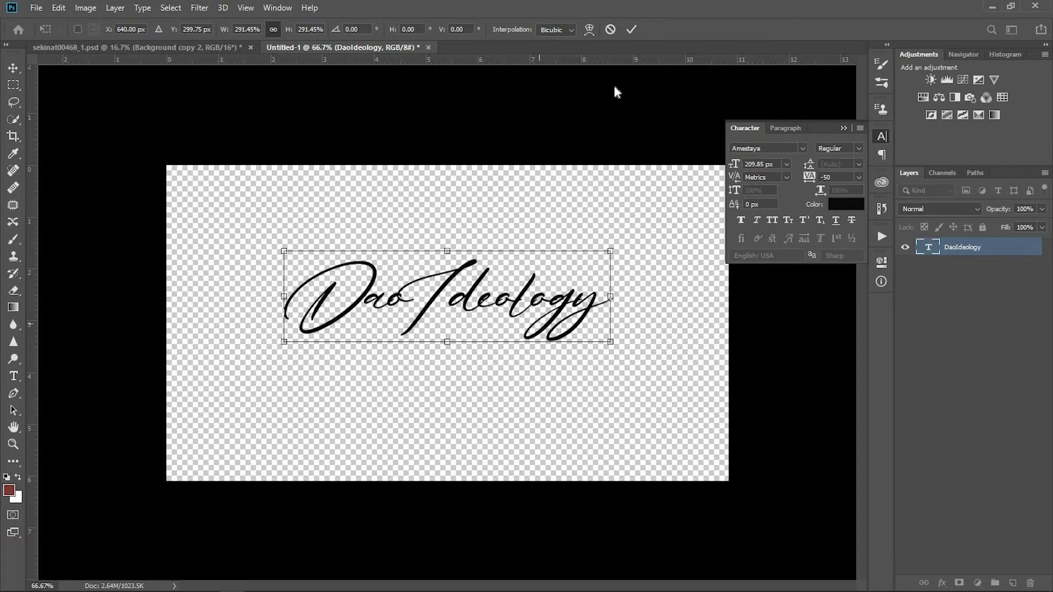
pyautogui.click(631, 30)
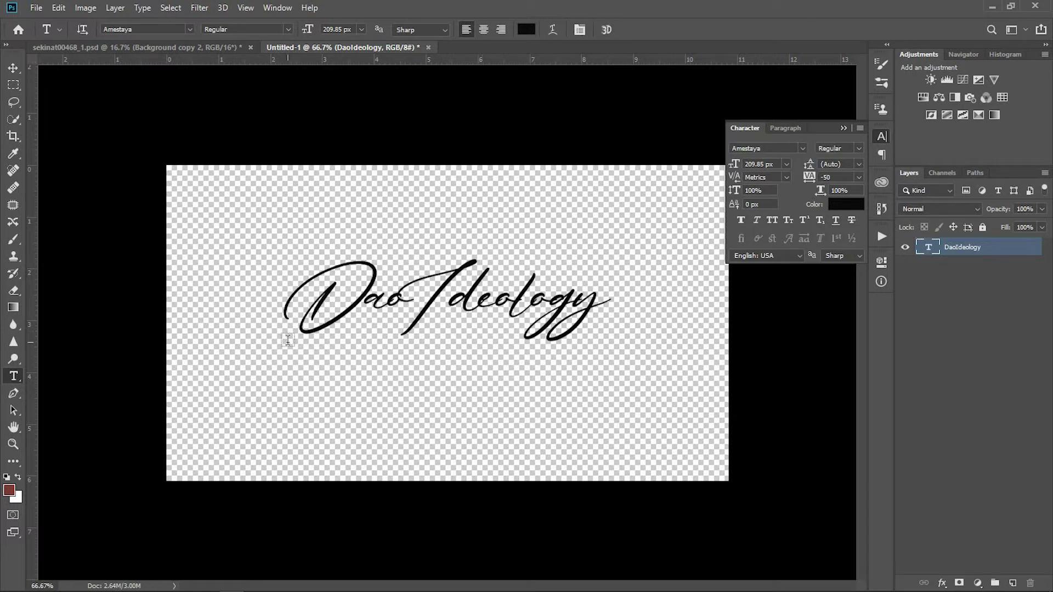
# Step: Add a 'Photography' text line below DaoIdeology
pyautogui.click(287, 339)
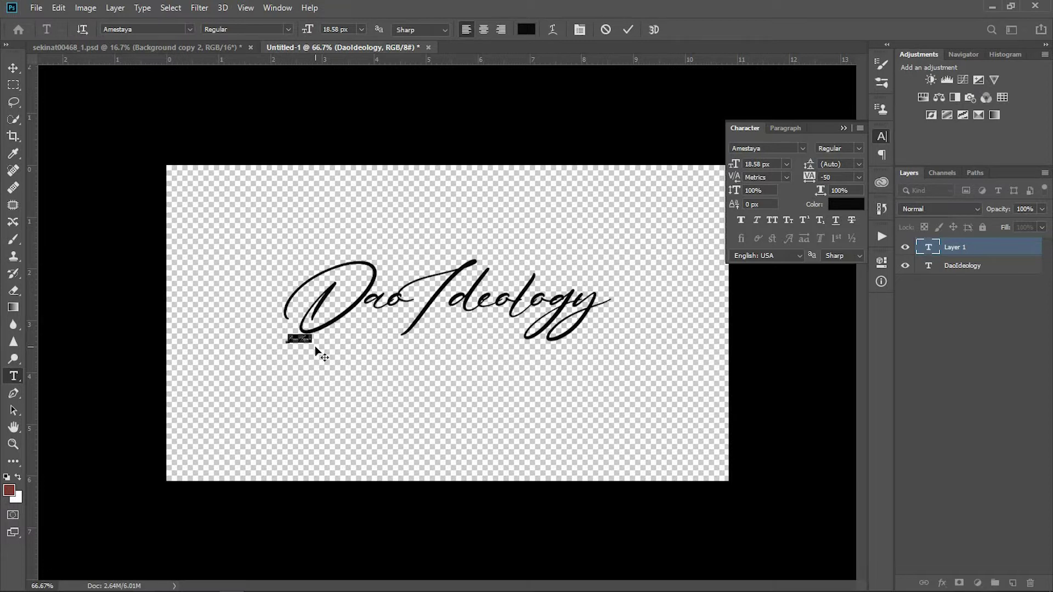
pyautogui.press('Right')
pyautogui.hotkey('ctrl', 'a')
pyautogui.click(630, 30)
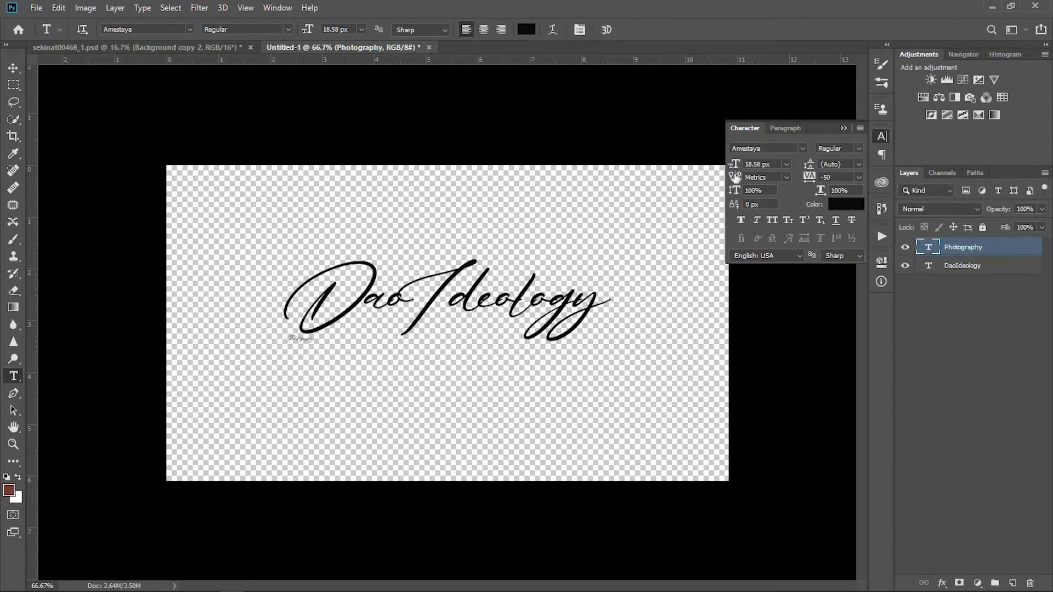
# Step: Enlarge Photography to match DaoIdeology and select its text for editing
pyautogui.hotkey('ctrl', 't')
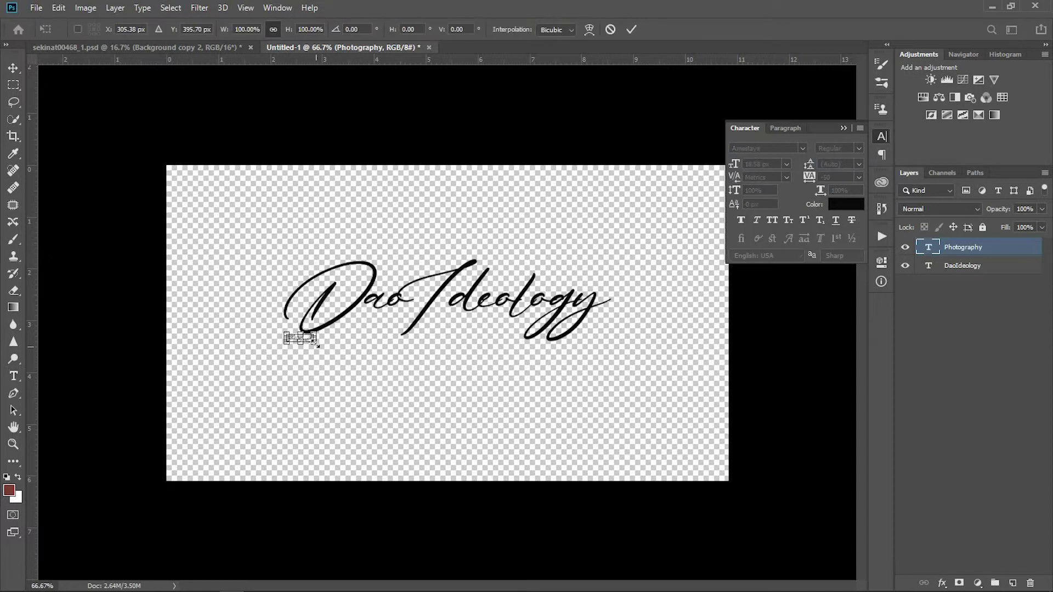
pyautogui.moveTo(395, 371); pyautogui.dragTo(561, 417)
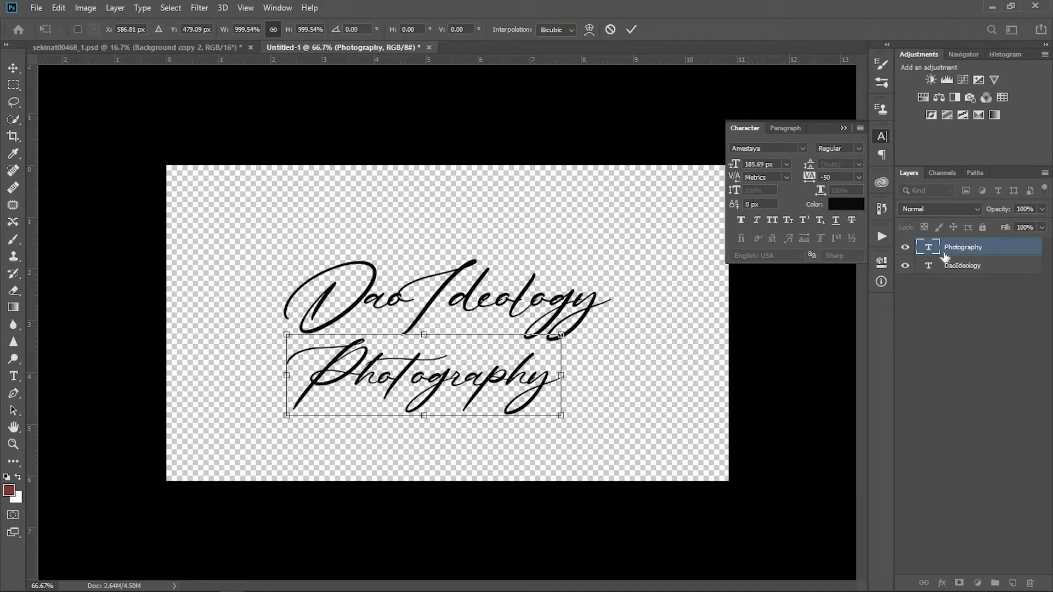
pyautogui.doubleClick(927, 248)
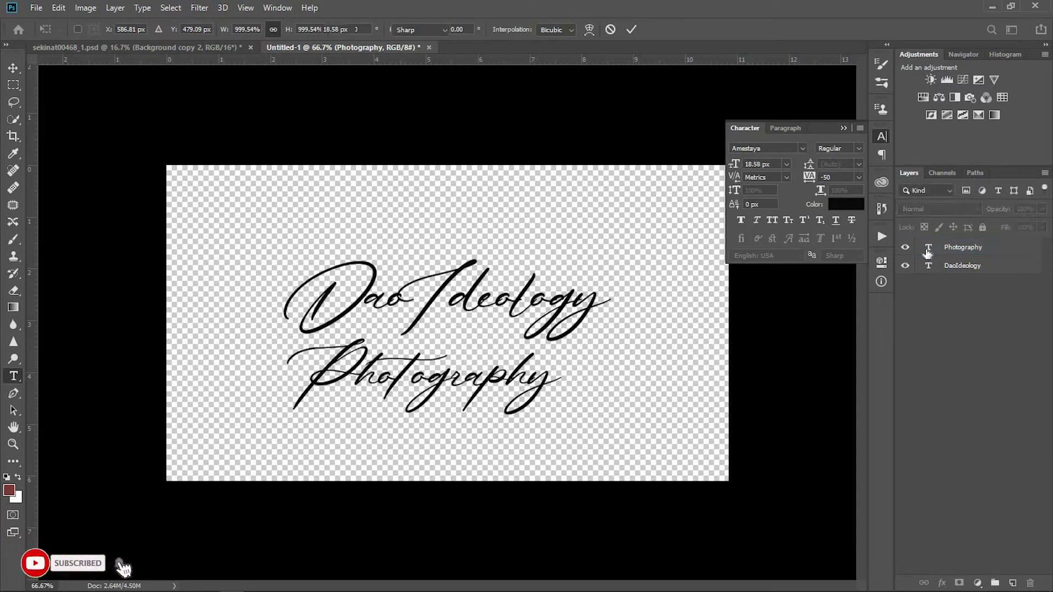
pyautogui.click(927, 249)
pyautogui.doubleClick(927, 248)
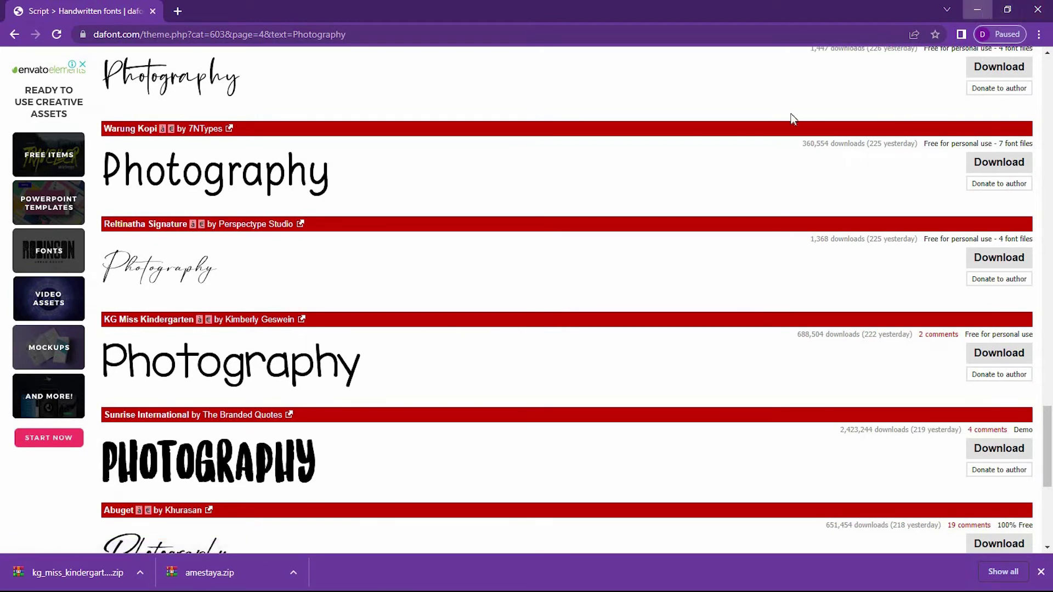
pyautogui.click(977, 9)
# Step: Change the Photography font to KG Miss Kindergarten via a 'kg' font search
pyautogui.click(189, 29)
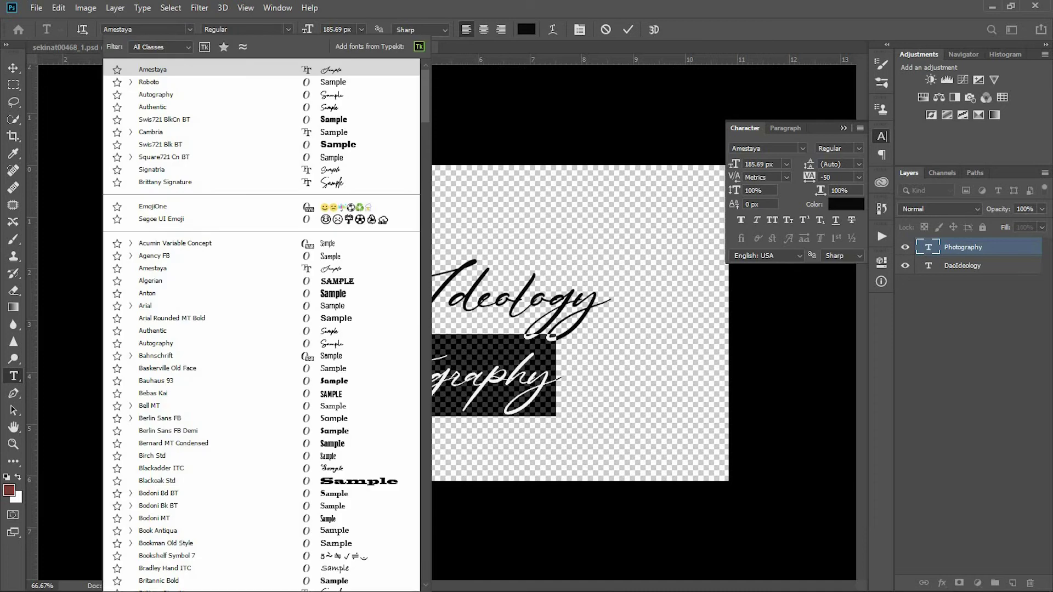
pyautogui.write('k')
pyautogui.write('gg')
pyautogui.press('BackSpace')
pyautogui.press('BackSpace')
pyautogui.write('g')
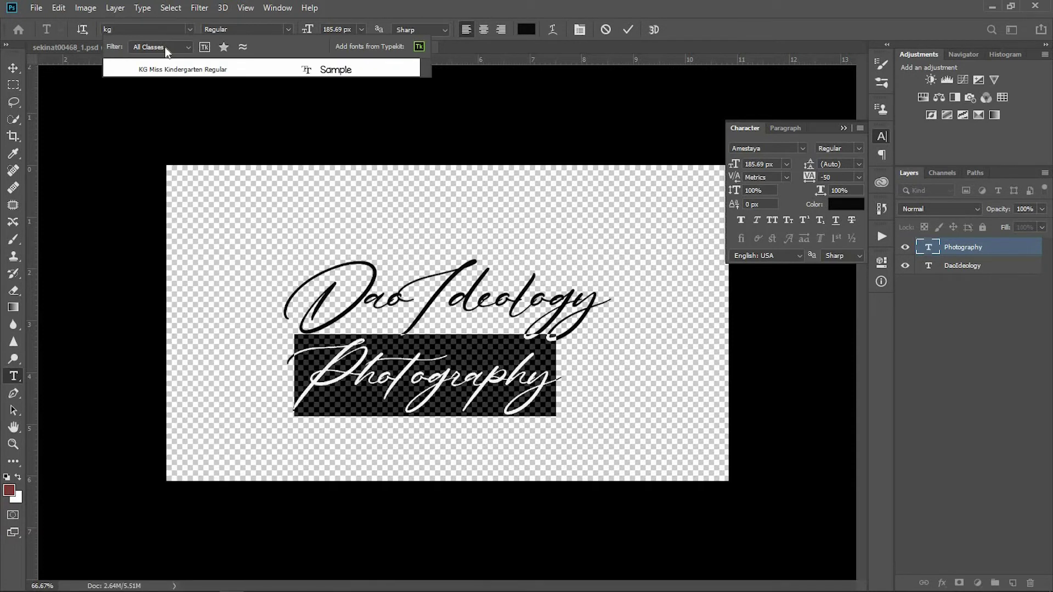
pyautogui.click(168, 70)
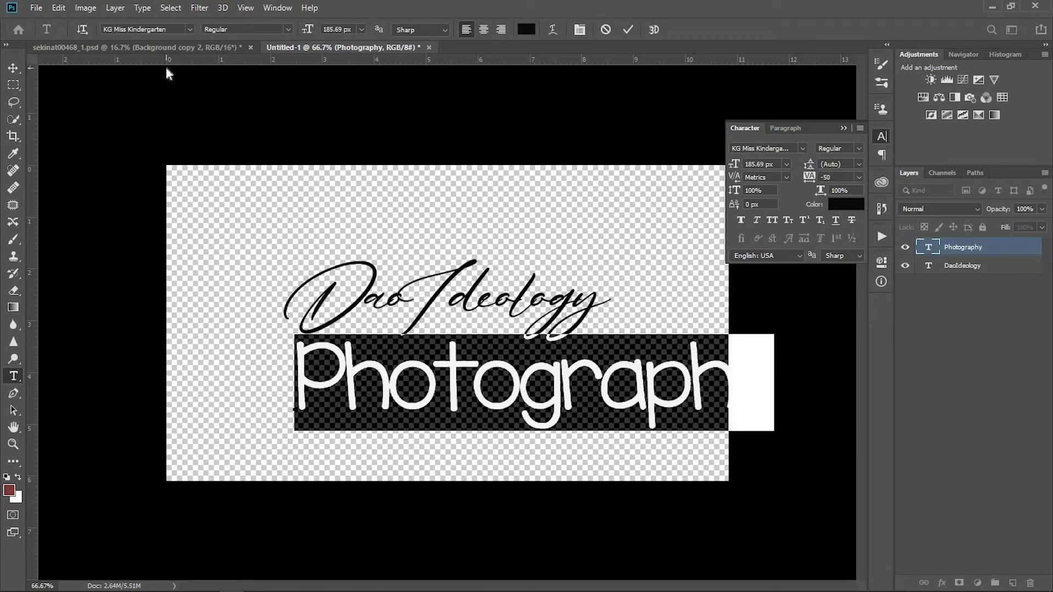
pyautogui.click(628, 29)
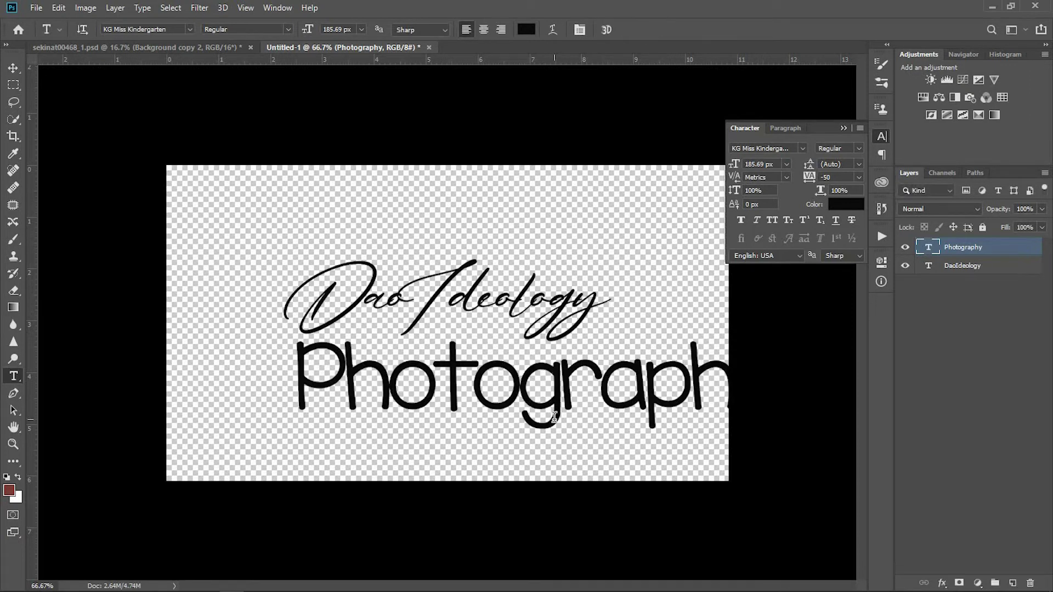
# Step: Shrink Photography to about 50.62 px and tuck it under DaoIdeology
pyautogui.hotkey('ctrl', 't')
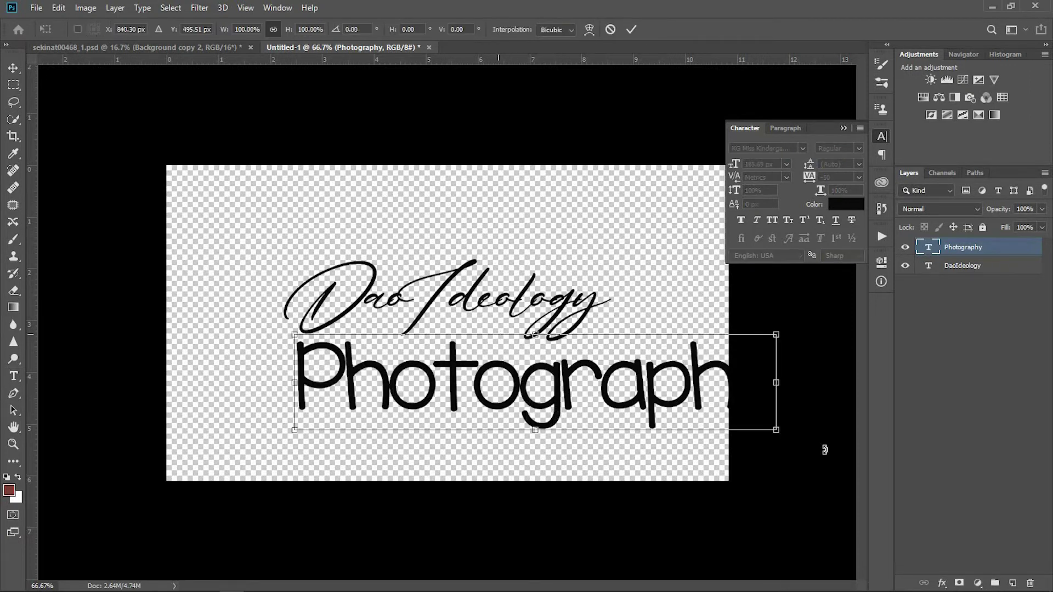
pyautogui.moveTo(775, 336); pyautogui.dragTo(427, 344)
pyautogui.click(844, 127)
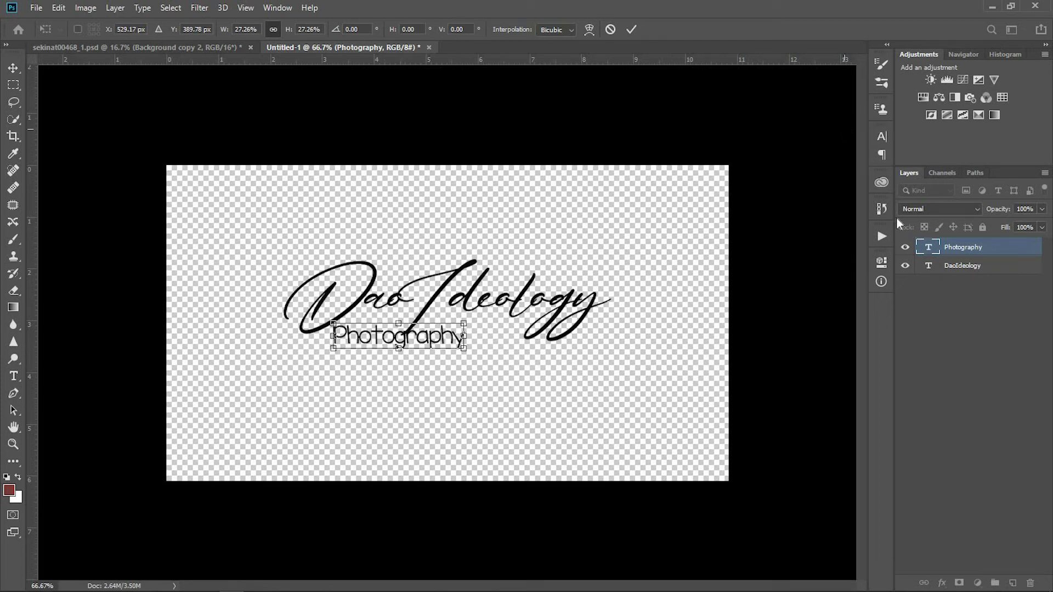
pyautogui.click(633, 30)
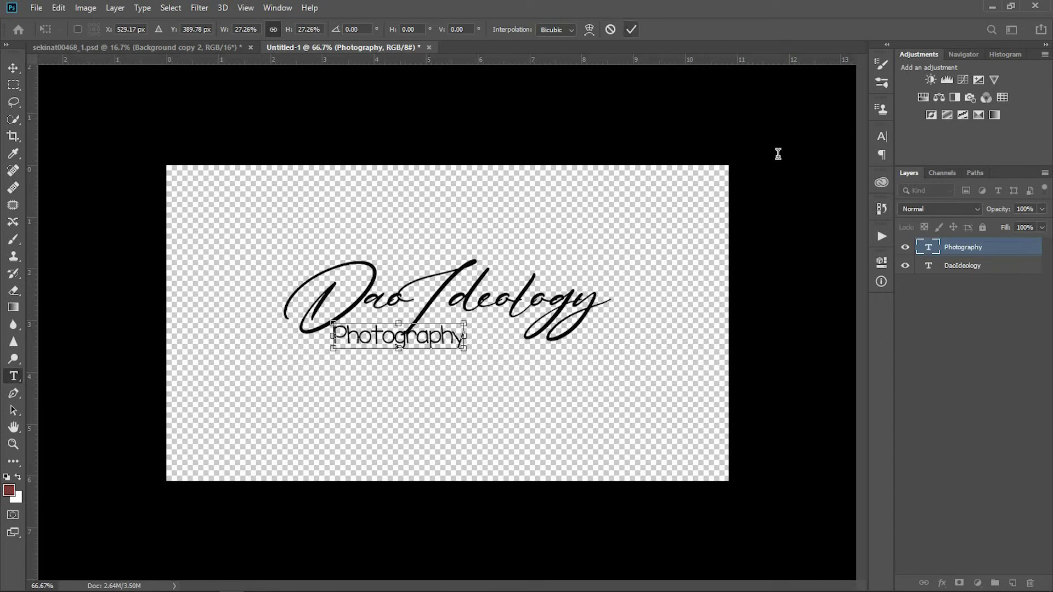
# Step: Widen Photography's tracking through preset values 75, 100 and 200
pyautogui.doubleClick(930, 250)
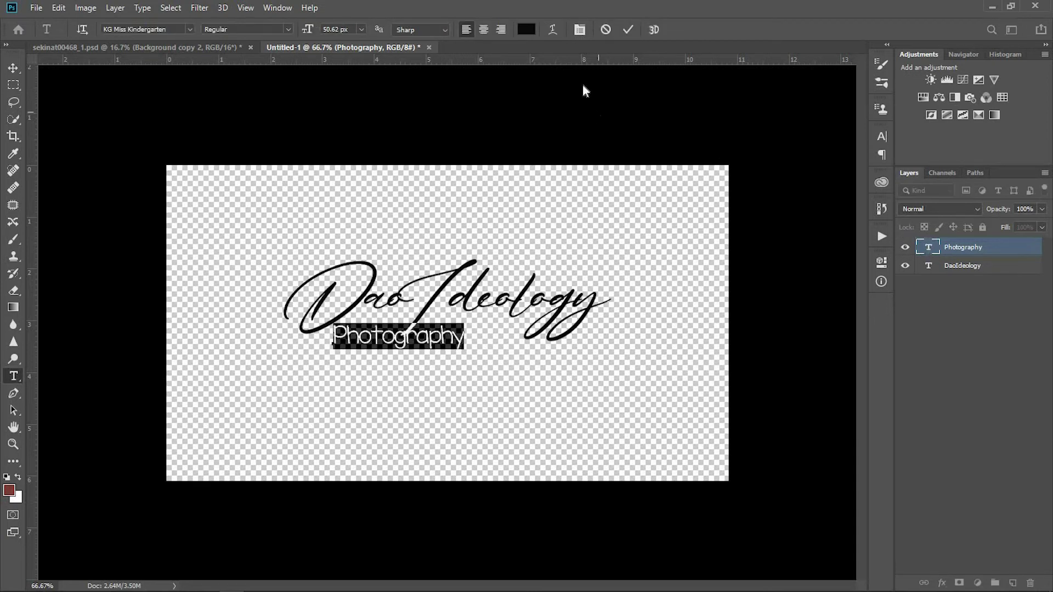
pyautogui.click(580, 29)
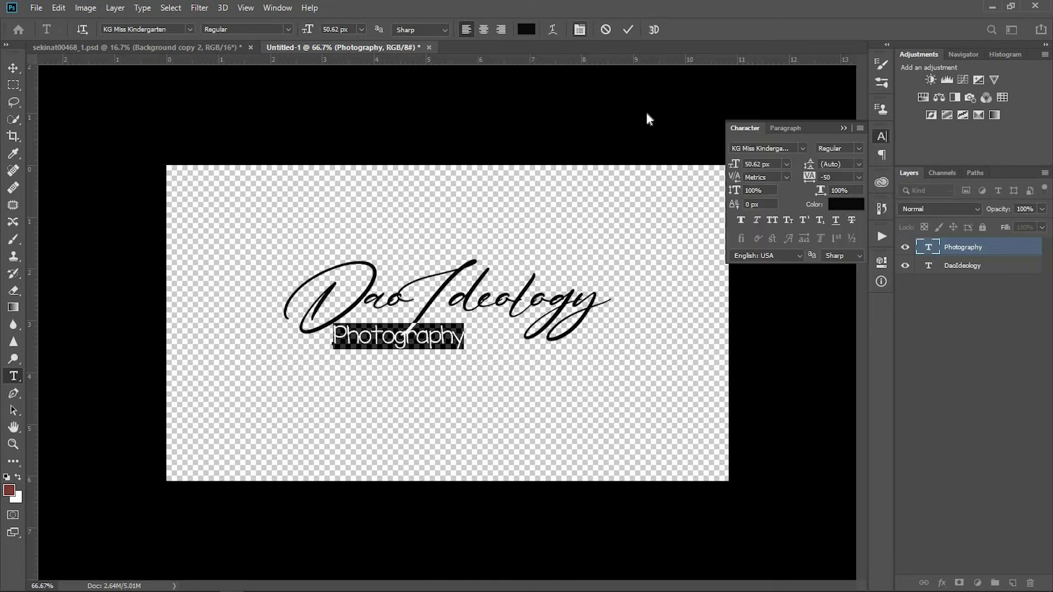
pyautogui.click(859, 177)
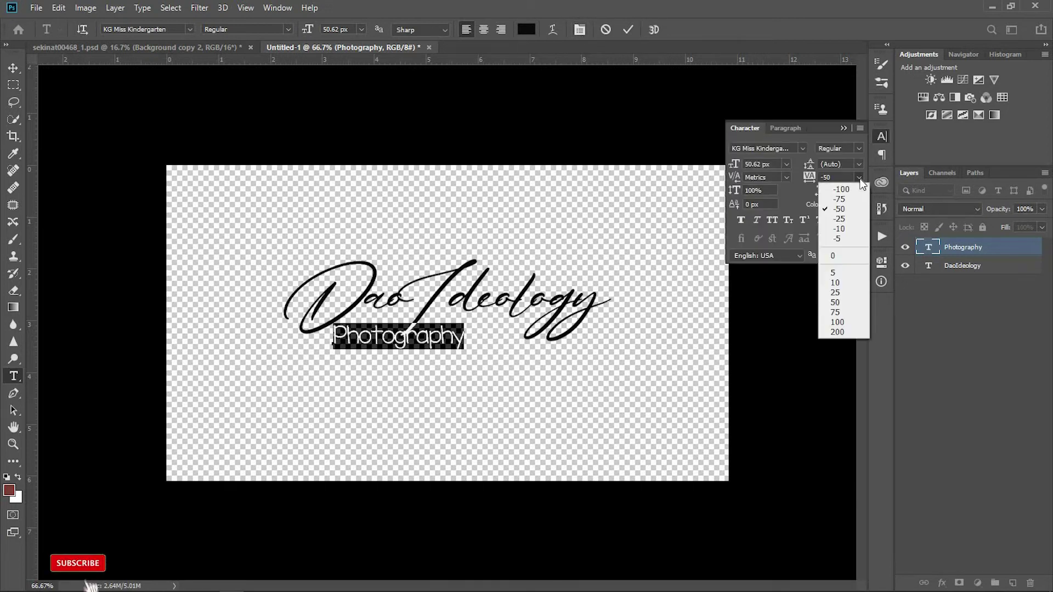
pyautogui.click(838, 311)
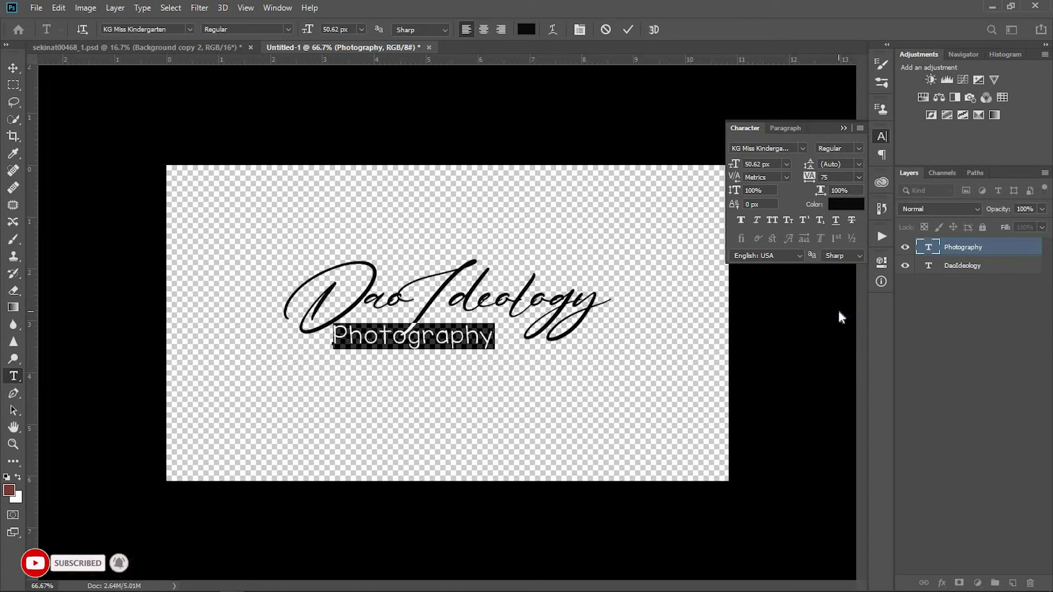
pyautogui.click(858, 178)
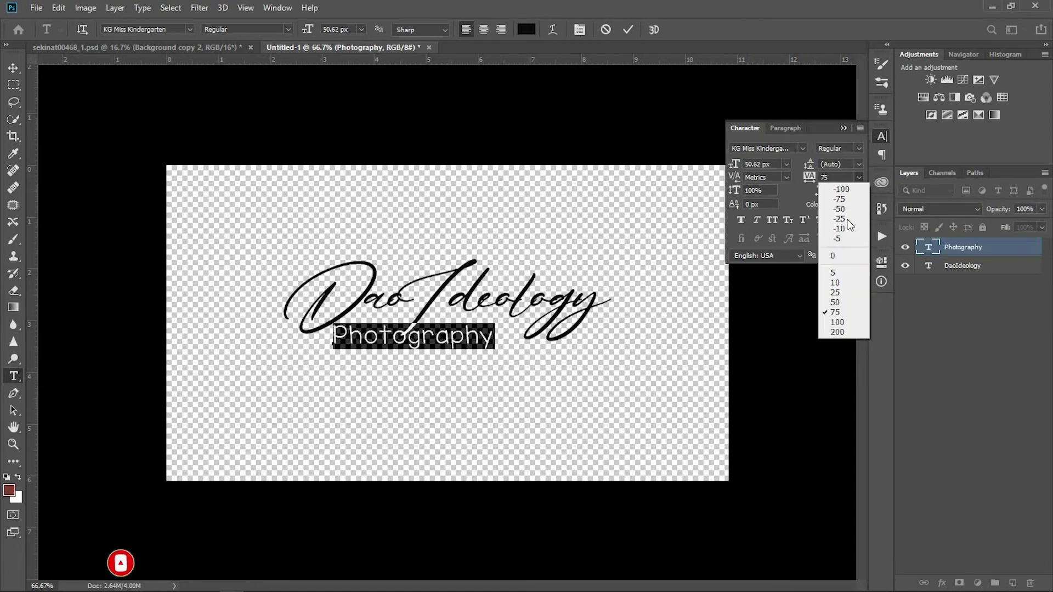
pyautogui.click(839, 324)
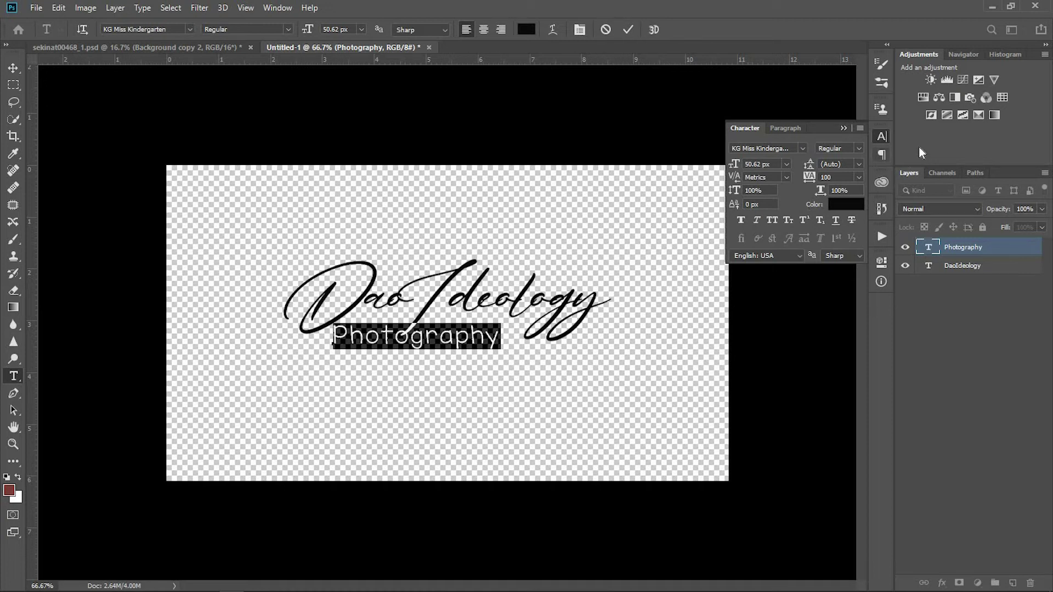
pyautogui.click(859, 177)
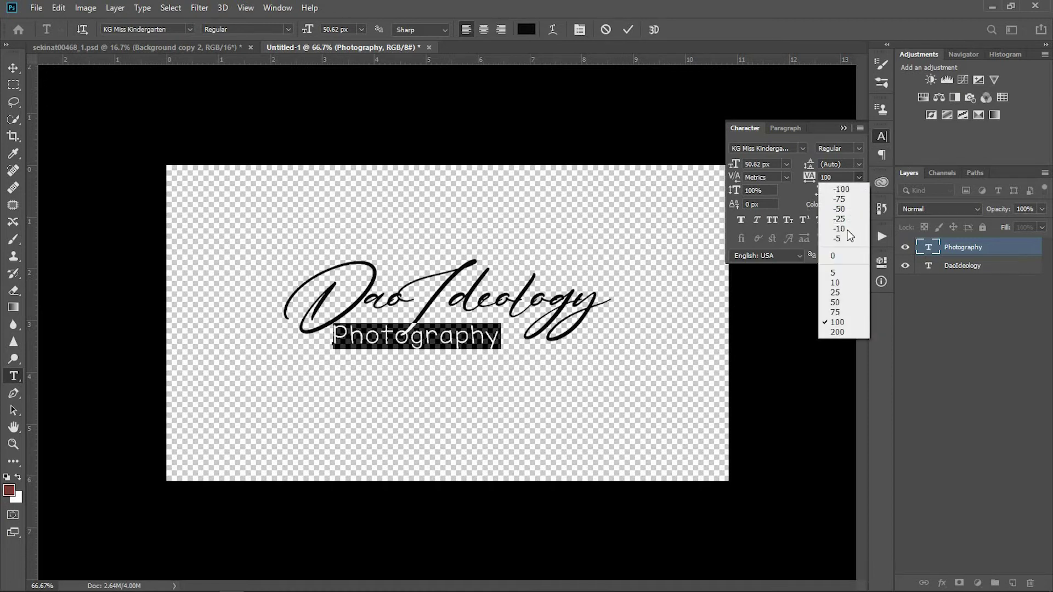
pyautogui.click(842, 332)
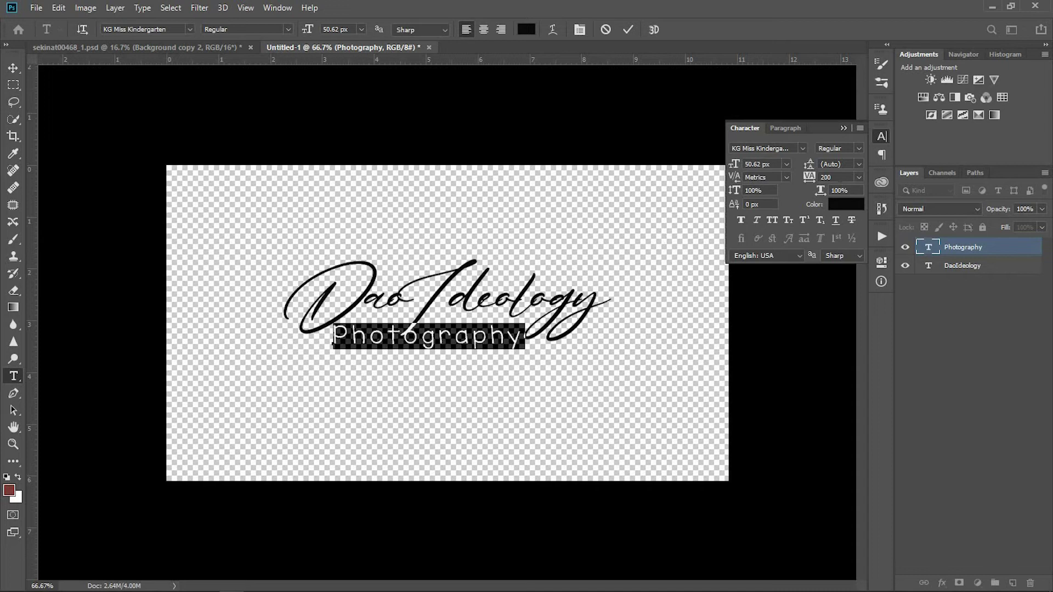
# Step: Type a tracking of 300, then settle on 250 and commit the text
pyautogui.press('BackSpace')
pyautogui.press('BackSpace')
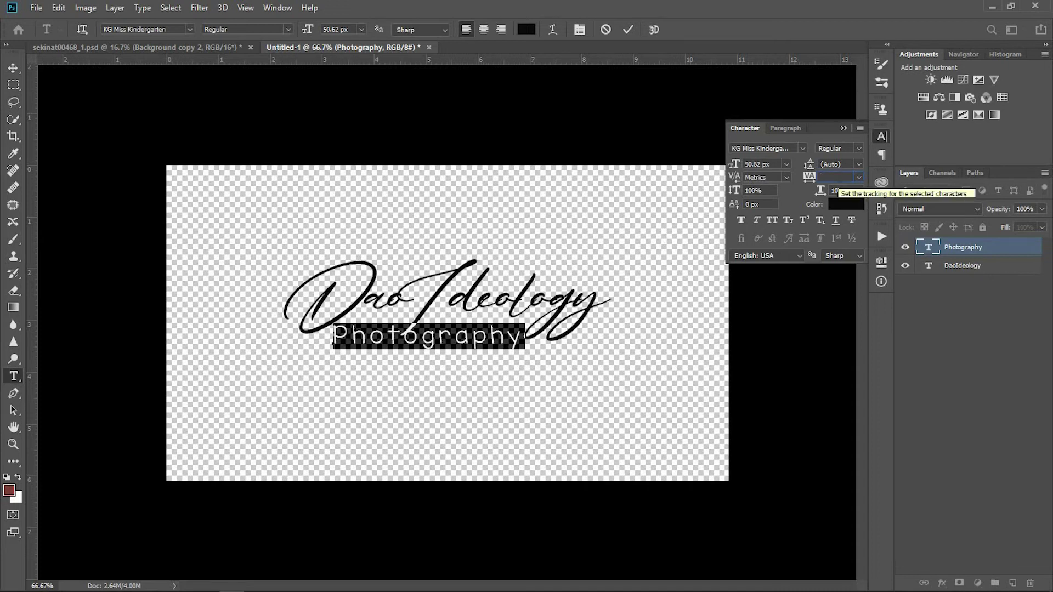
pyautogui.write('300')
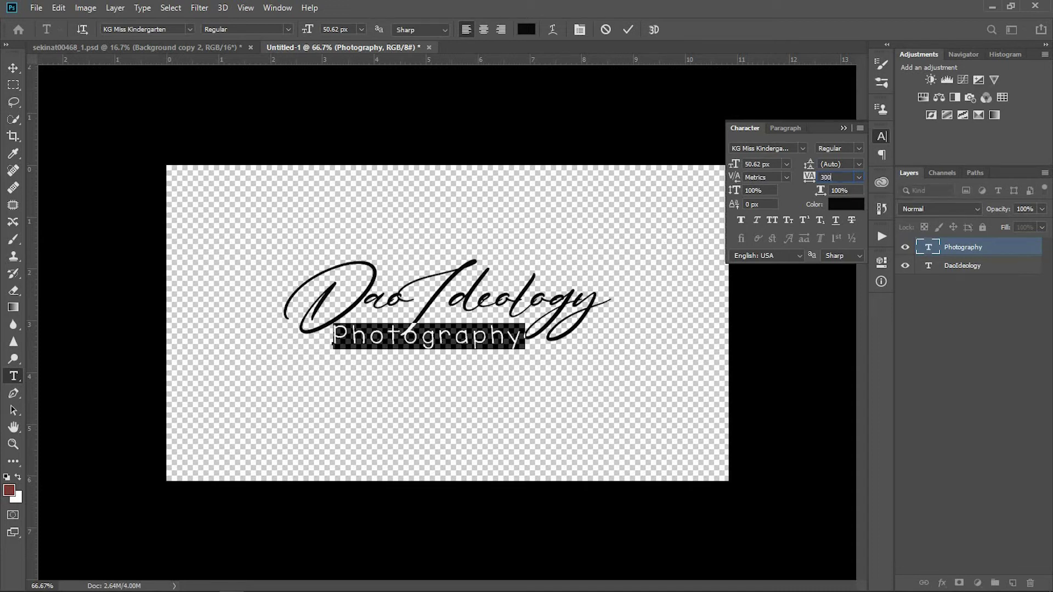
pyautogui.press('Return')
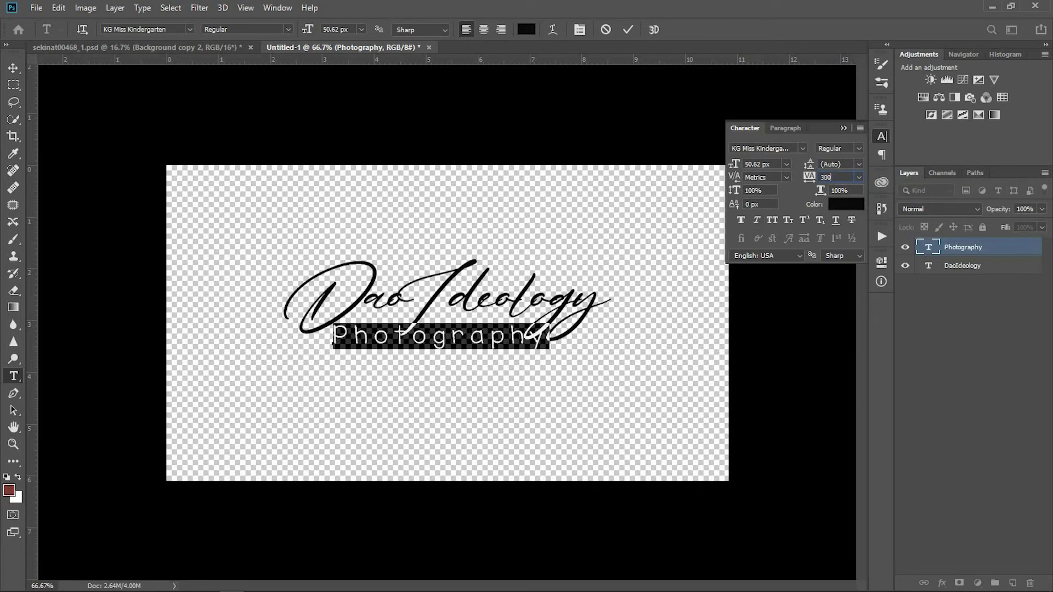
pyautogui.press('BackSpace')
pyautogui.press('BackSpace')
pyautogui.press('BackSpace')
pyautogui.write('250')
pyautogui.press('Return')
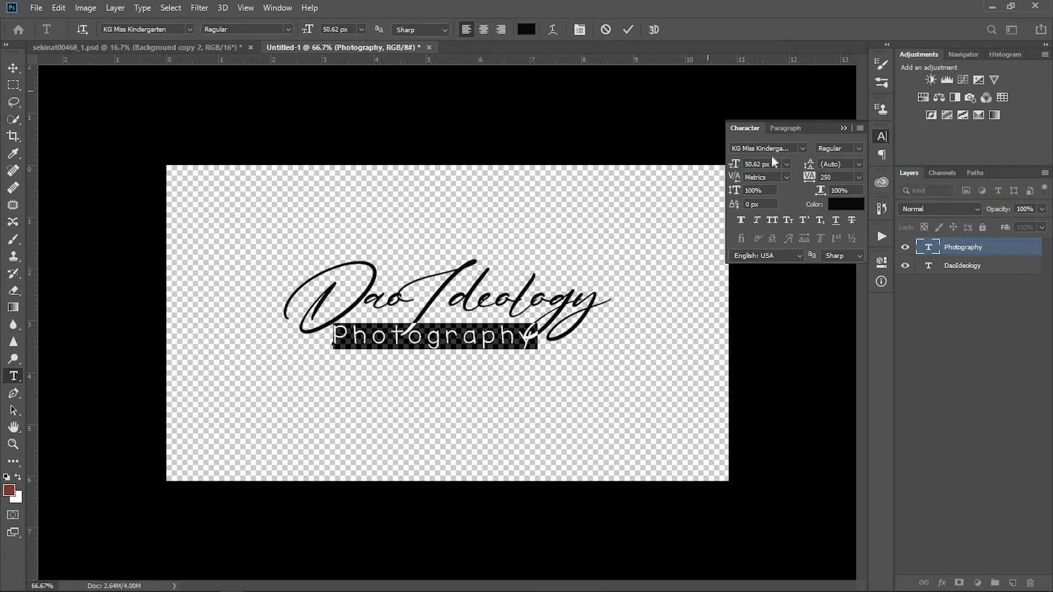
pyautogui.click(630, 31)
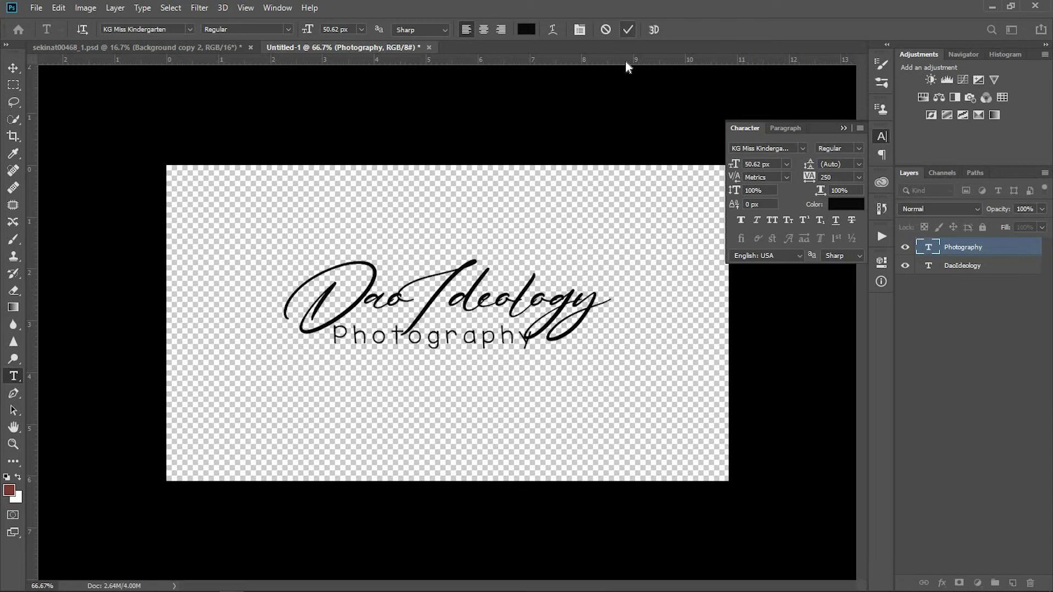
# Step: Fine-tune Photography's position a few pixels beneath DaoIdeology and apply the transform
pyautogui.press('v')
pyautogui.hotkey('ctrl', 't')
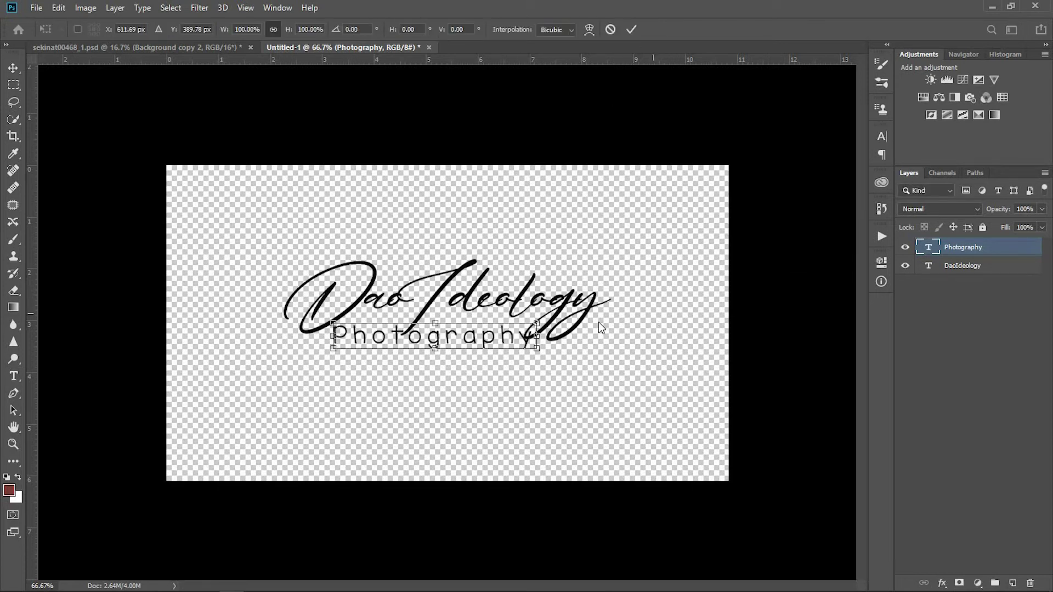
pyautogui.moveTo(501, 339); pyautogui.dragTo(529, 348)
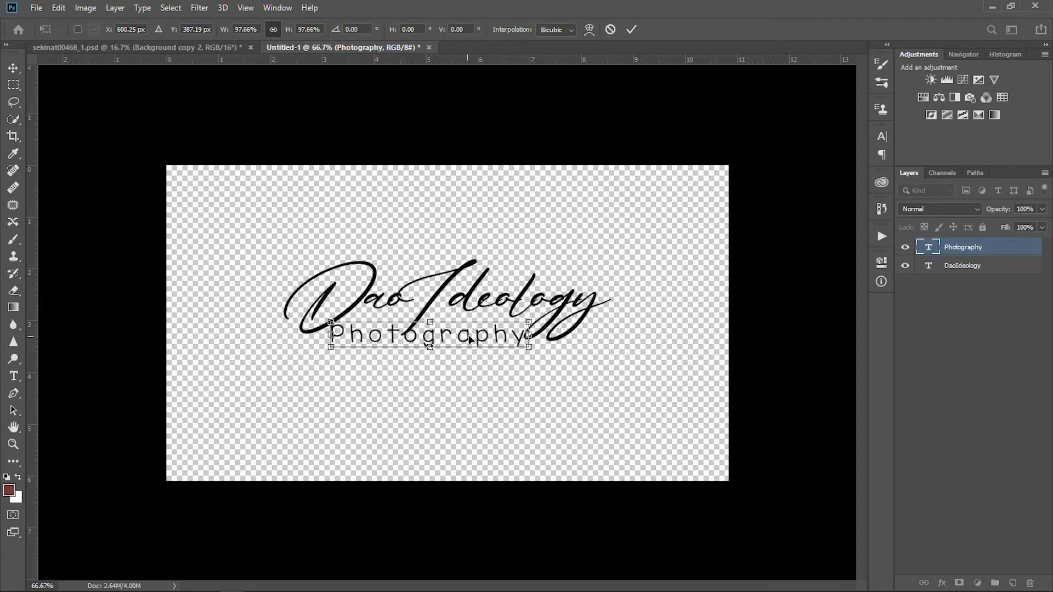
pyautogui.moveTo(467, 335); pyautogui.dragTo(472, 339)
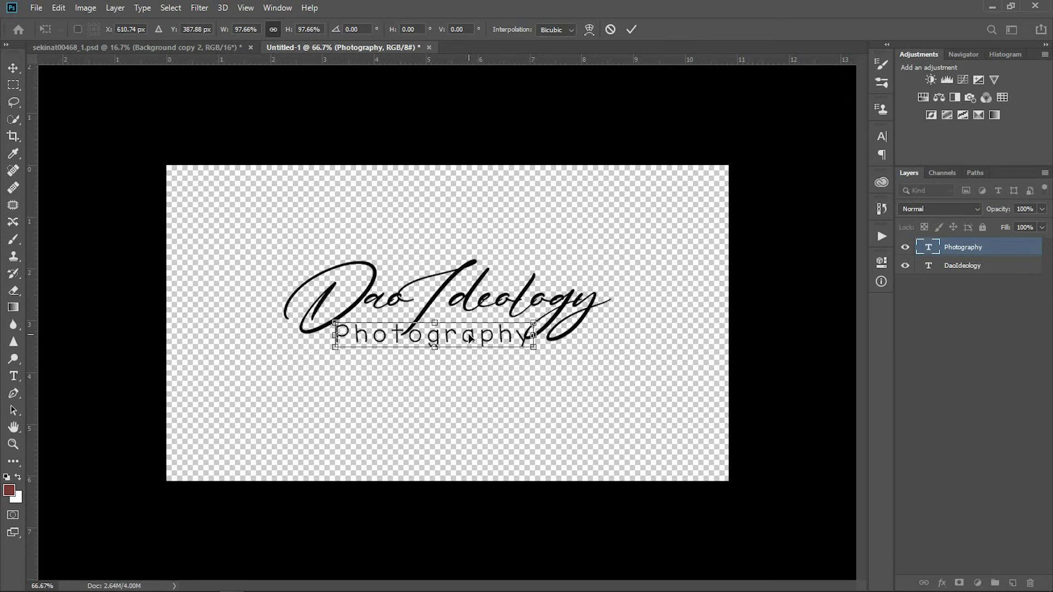
pyautogui.moveTo(470, 339); pyautogui.dragTo(468, 338)
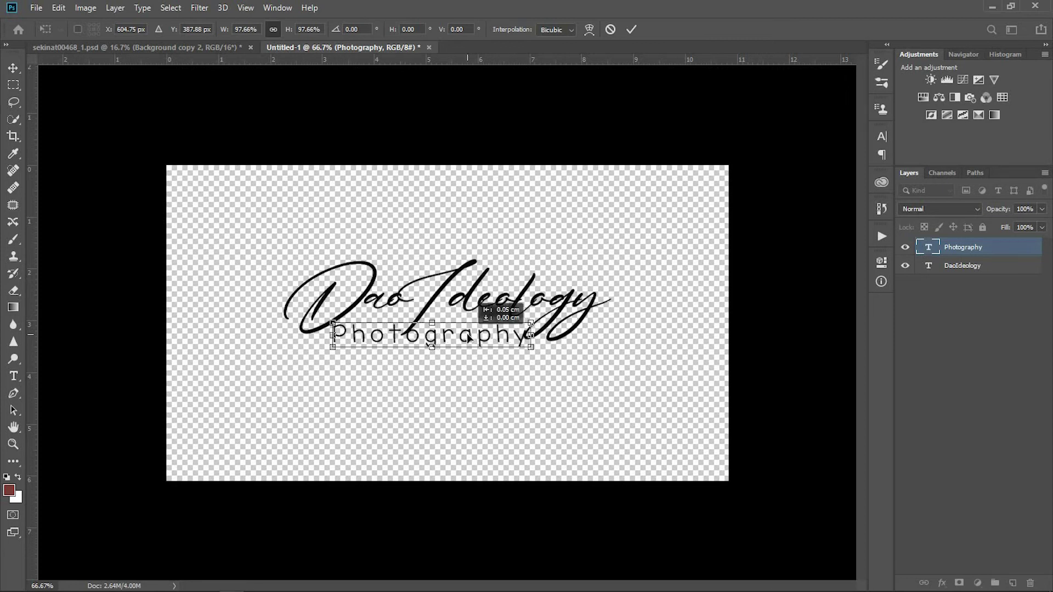
pyautogui.click(632, 31)
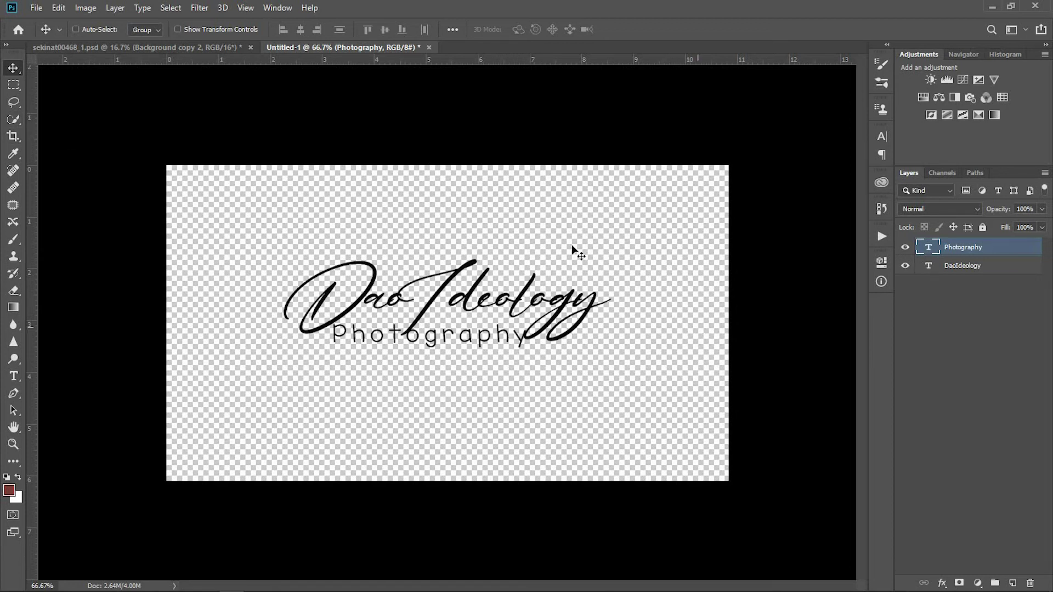
# Step: Choose PNG-24 in Save for Web (Legacy) and continue to Save
pyautogui.click(36, 8)
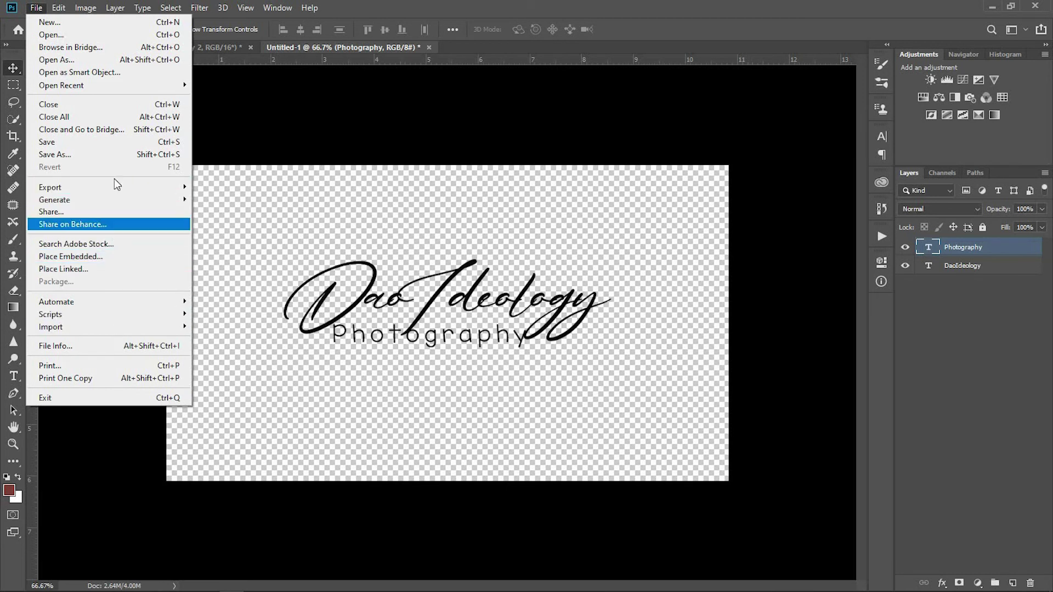
pyautogui.moveTo(115, 186)
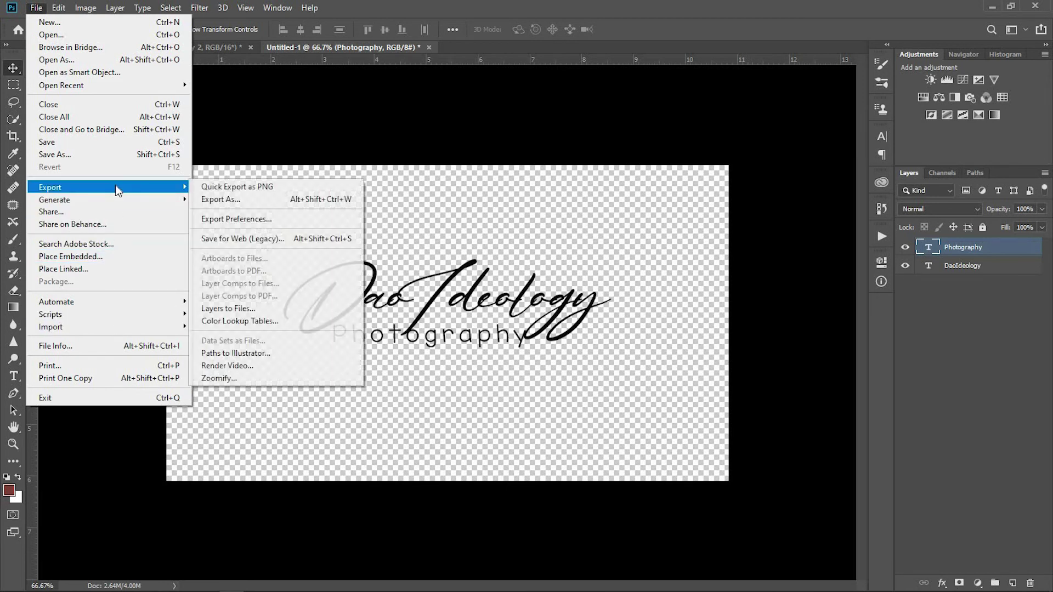
pyautogui.click(256, 242)
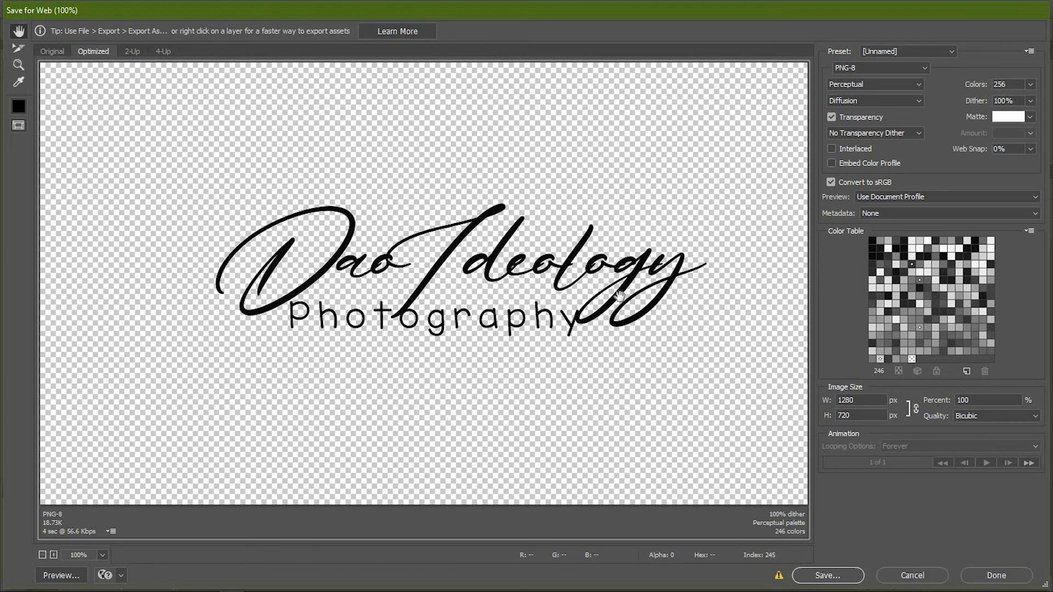
pyautogui.click(898, 67)
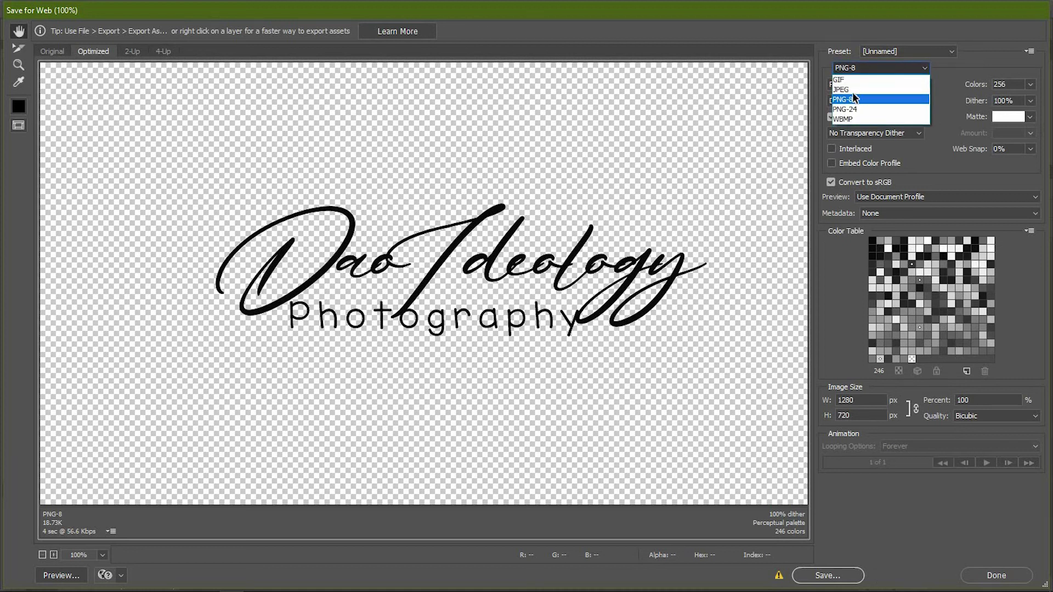
pyautogui.click(854, 111)
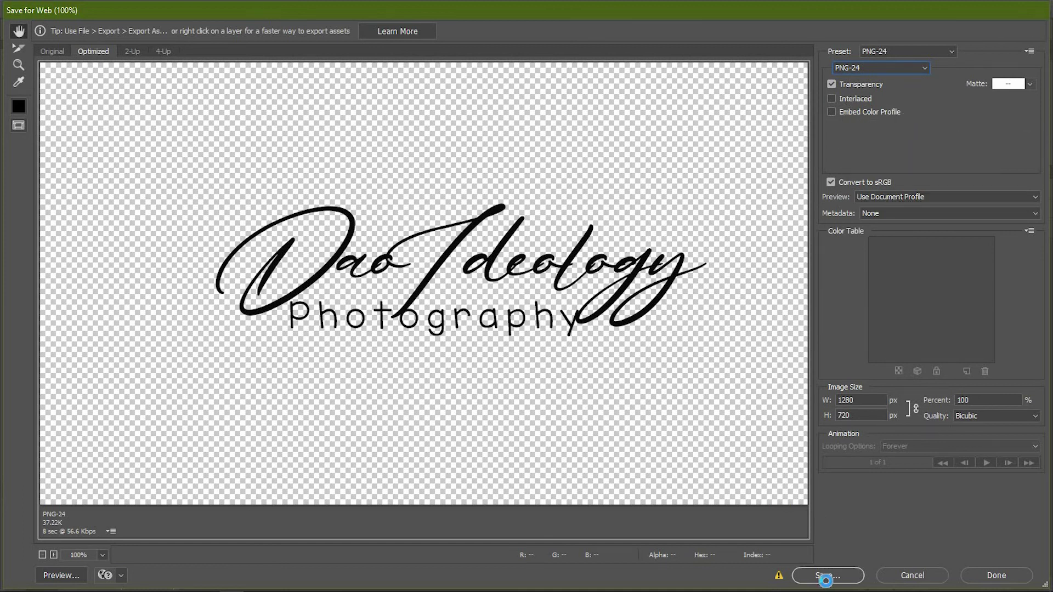
pyautogui.click(828, 584)
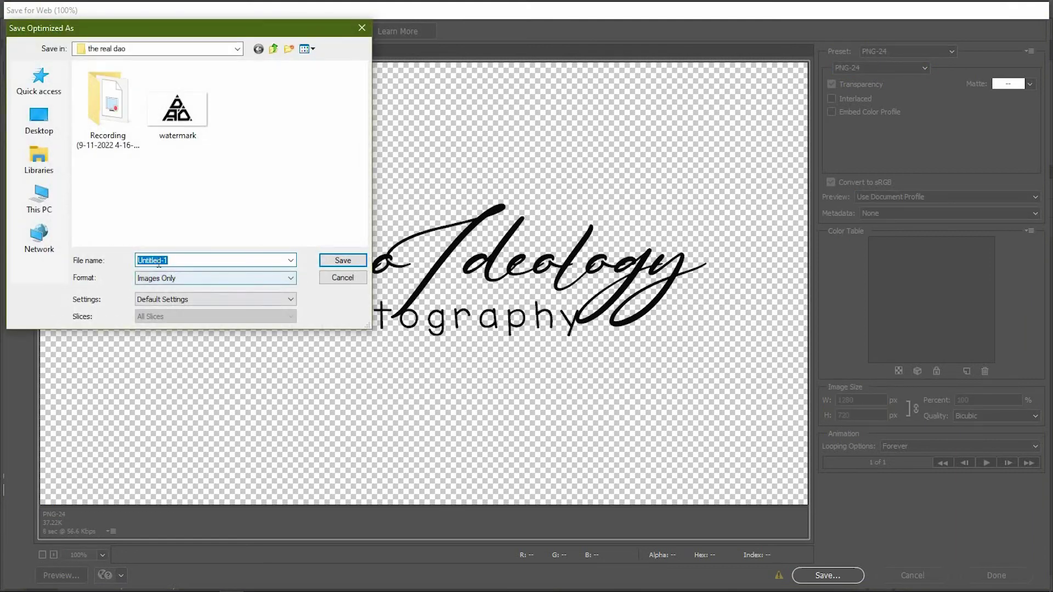
# Step: Replace the default Untitled-1 file name with 'daoswatermark'
pyautogui.click(184, 261)
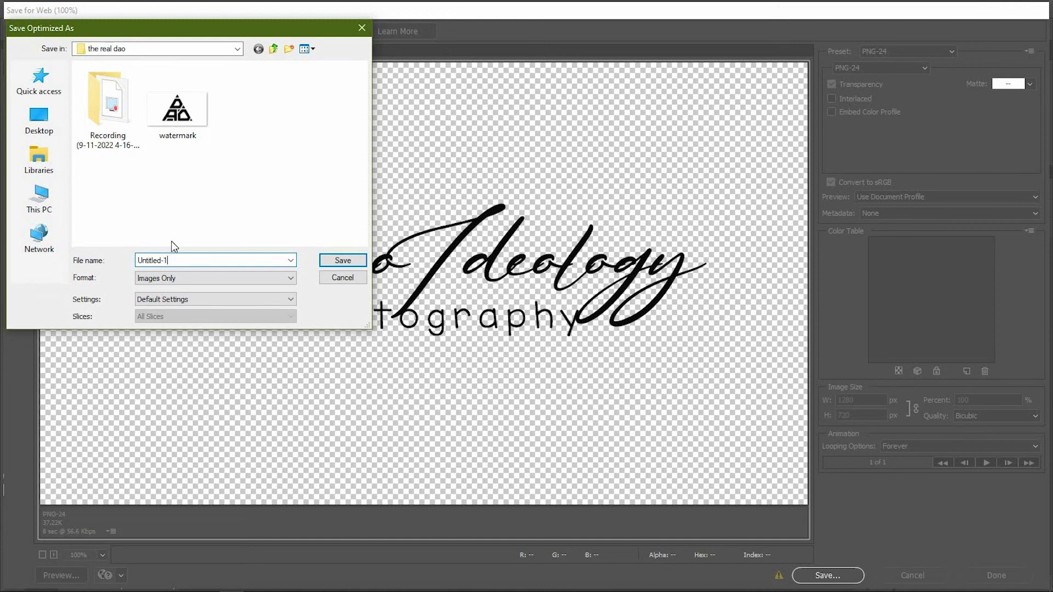
pyautogui.press('BackSpace')
pyautogui.press('BackSpace')
pyautogui.press('BackSpace')
pyautogui.press('BackSpace')
pyautogui.press('BackSpace')
pyautogui.press('BackSpace')
pyautogui.press('BackSpace')
pyautogui.press('BackSpace')
pyautogui.press('BackSpace')
pyautogui.press('BackSpace')
pyautogui.write('d')
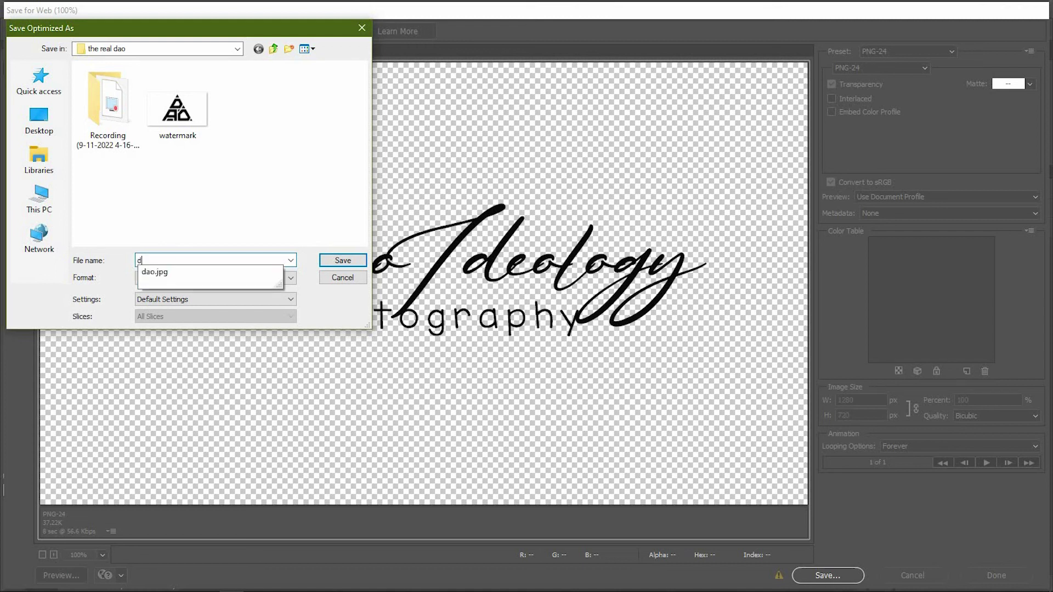
pyautogui.write('aoswatermar')
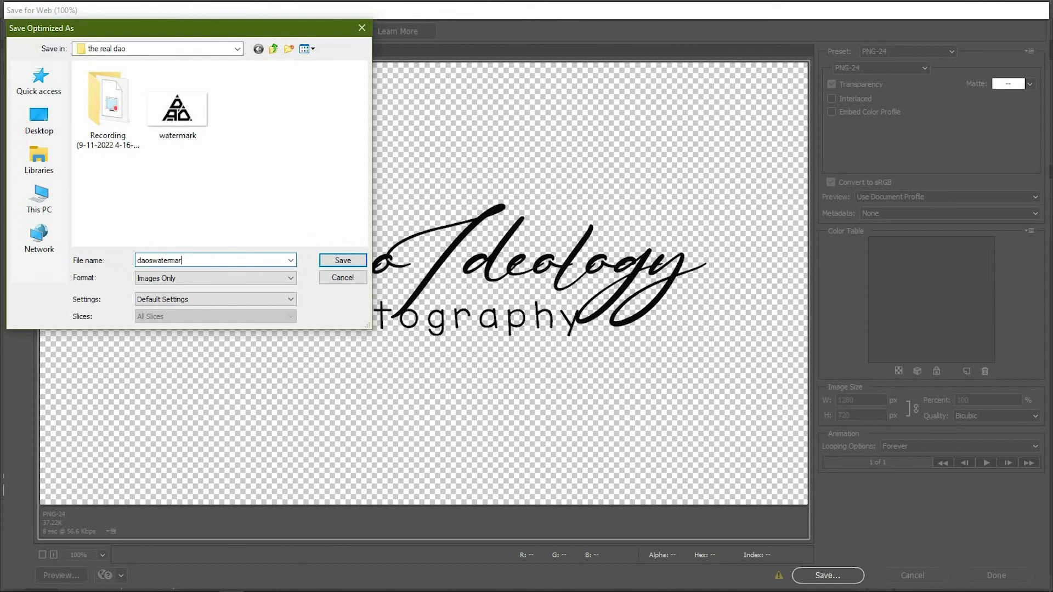
pyautogui.write('k')
# Step: Save the daoswatermark PNG into the real dao folder
pyautogui.click(351, 259)
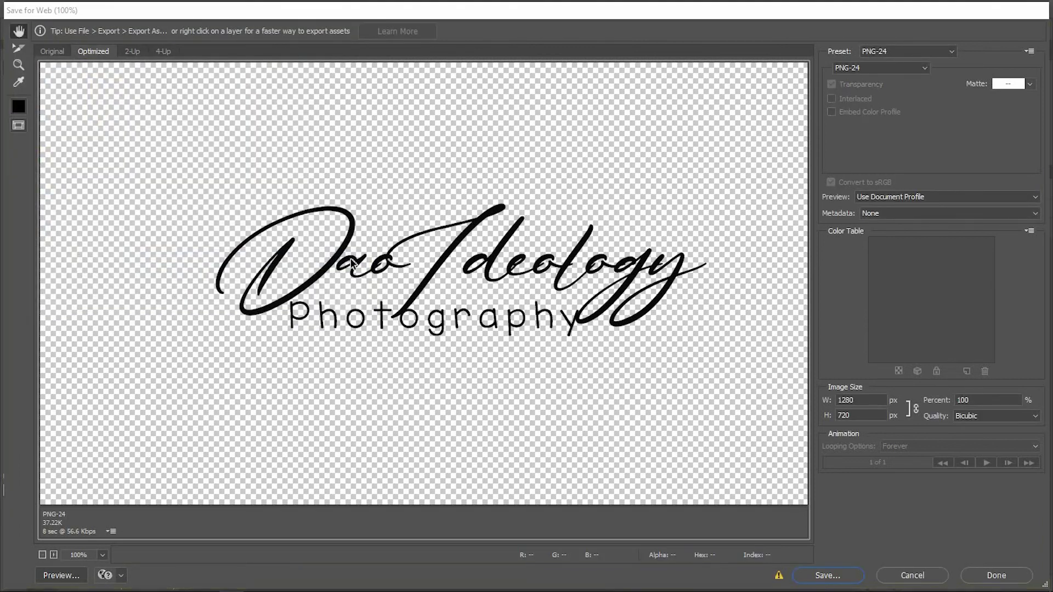